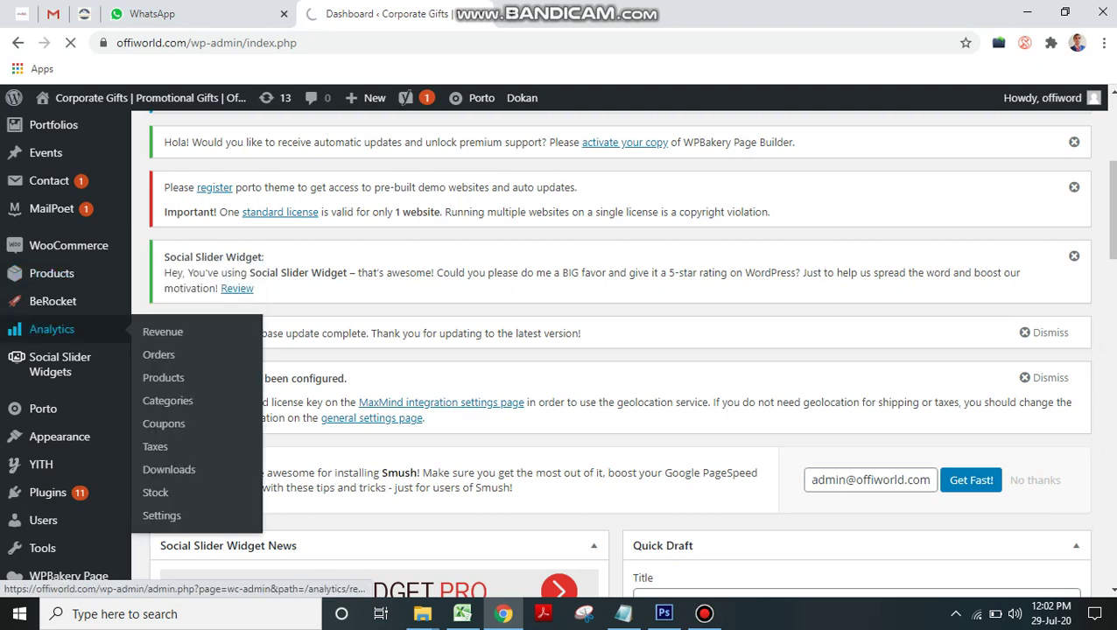
Open the form for adding a new product to the store
mouse_move(52, 301)
left_click(164, 298)
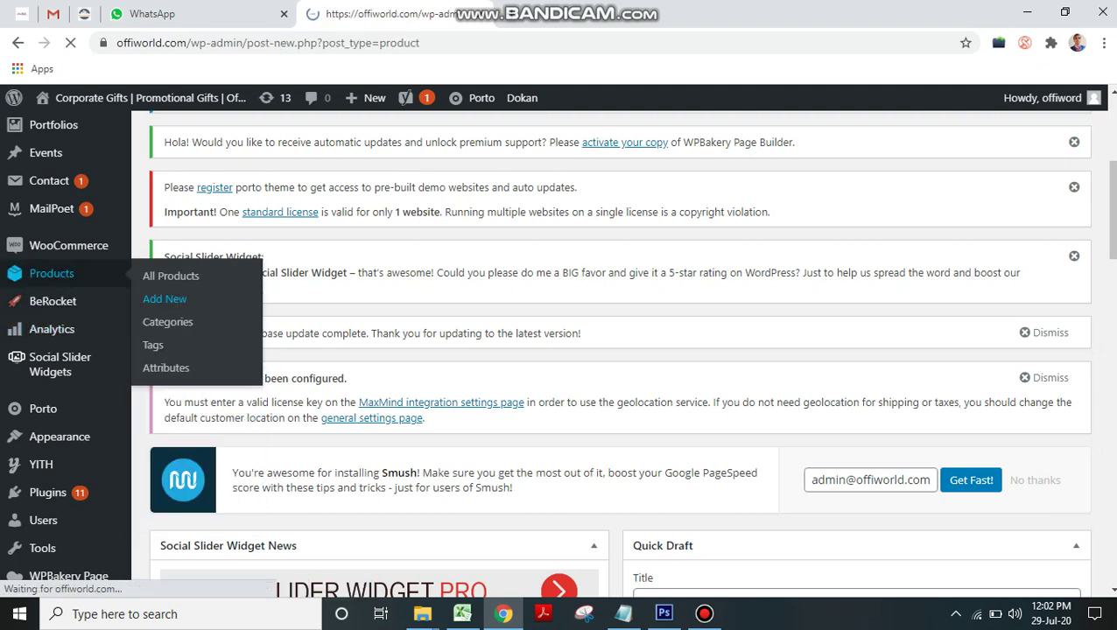
key("F11")
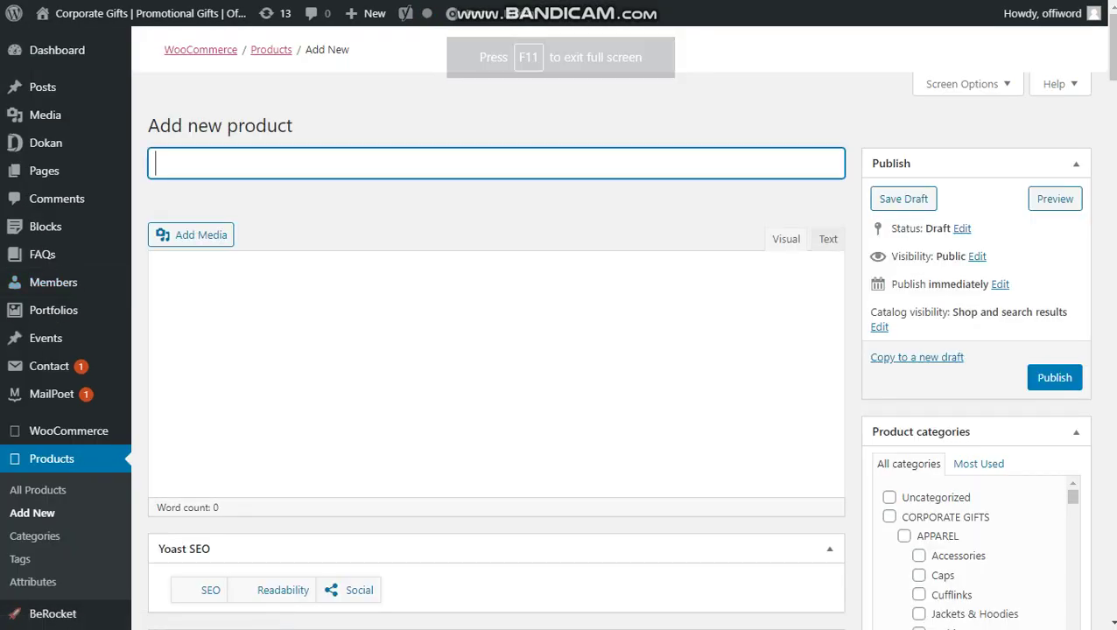
key("F11")
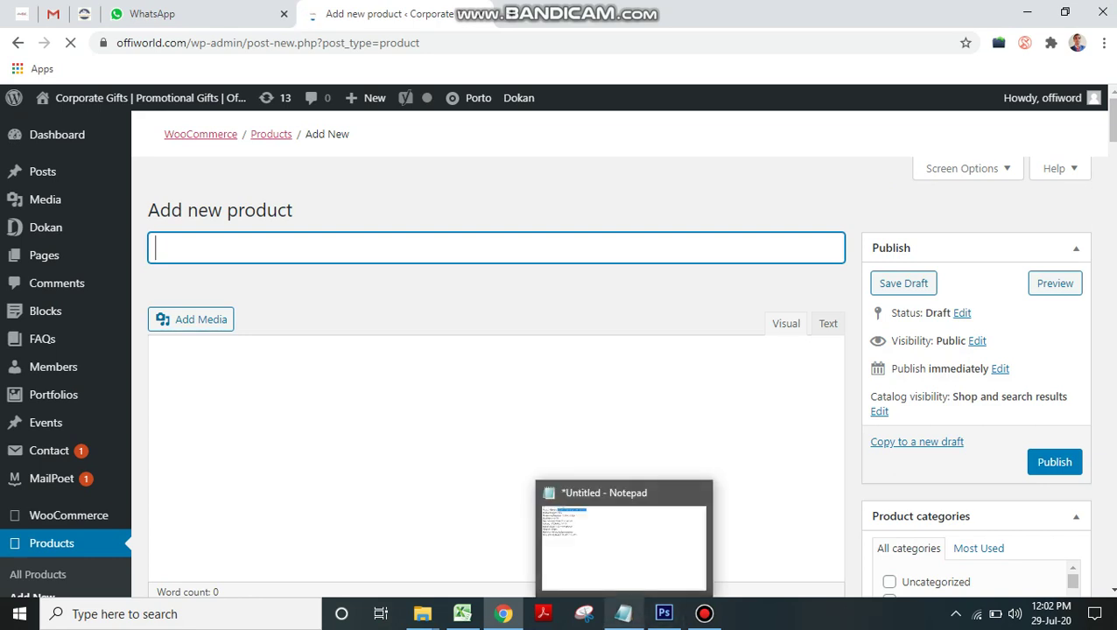
Enter the product name from the Notepad notes, "Infrared Thermometer Heemax", as the new product's title
left_click(623, 613)
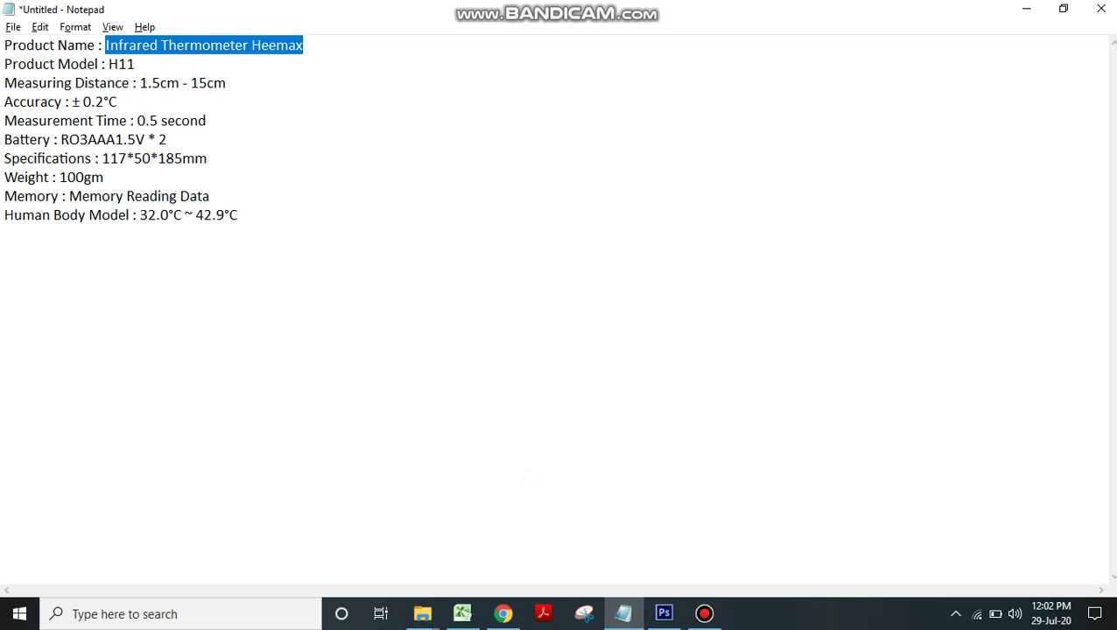
key("alt+Tab")
type("Infrared Thermometer Heemax")
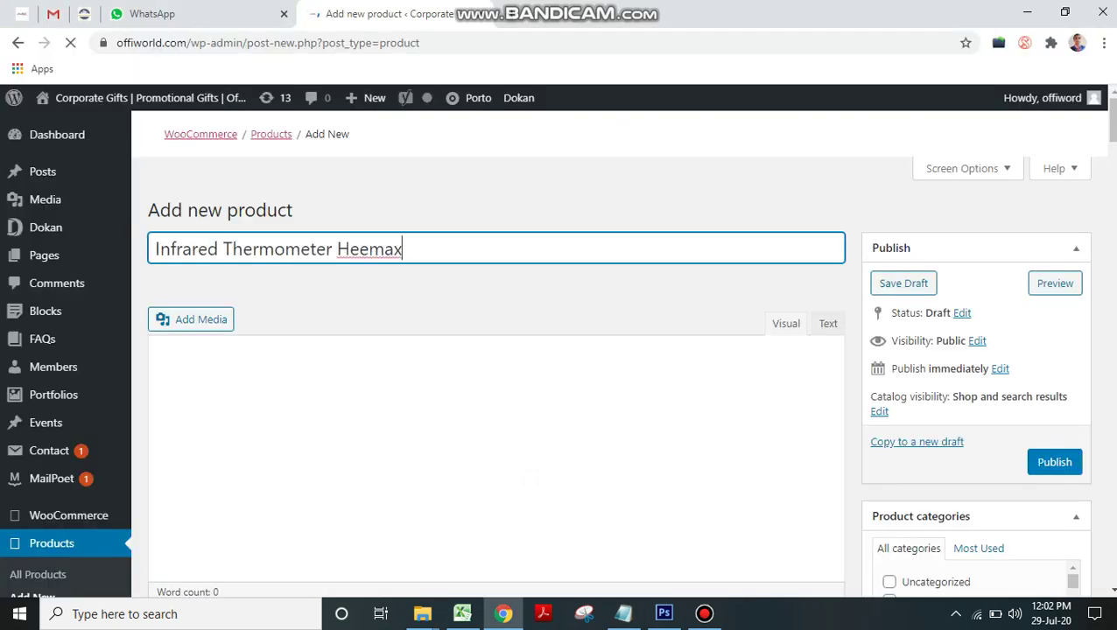
key("Tab")
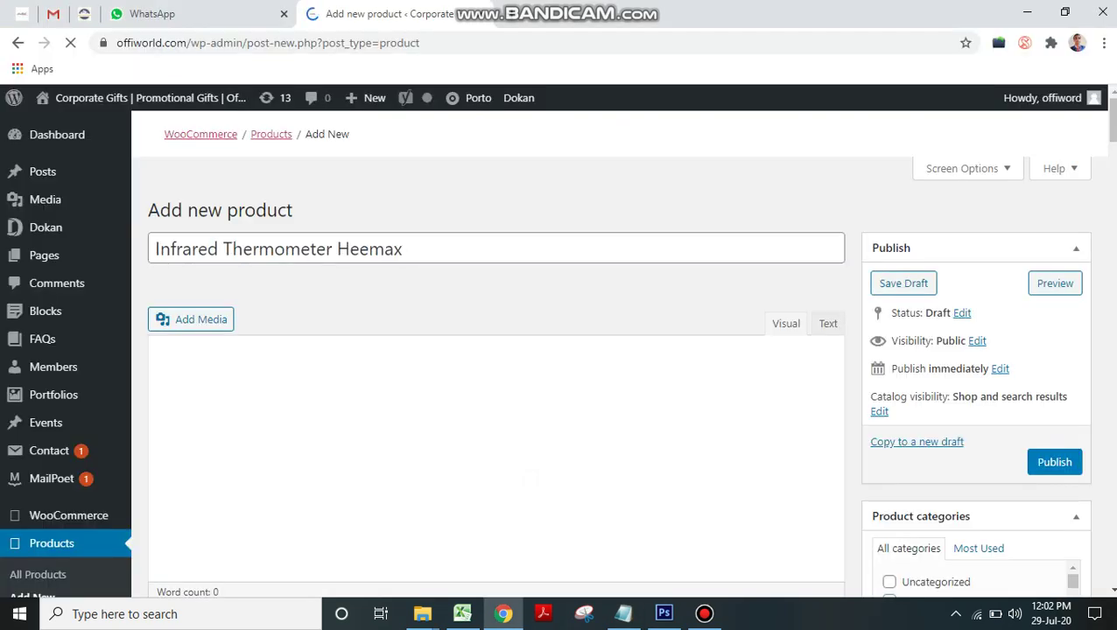
Assign the product to the COVID-19 PROTECTION PRODUCTS category and its IR Thermometer subcategory
scroll(972, 393, "down", 6)
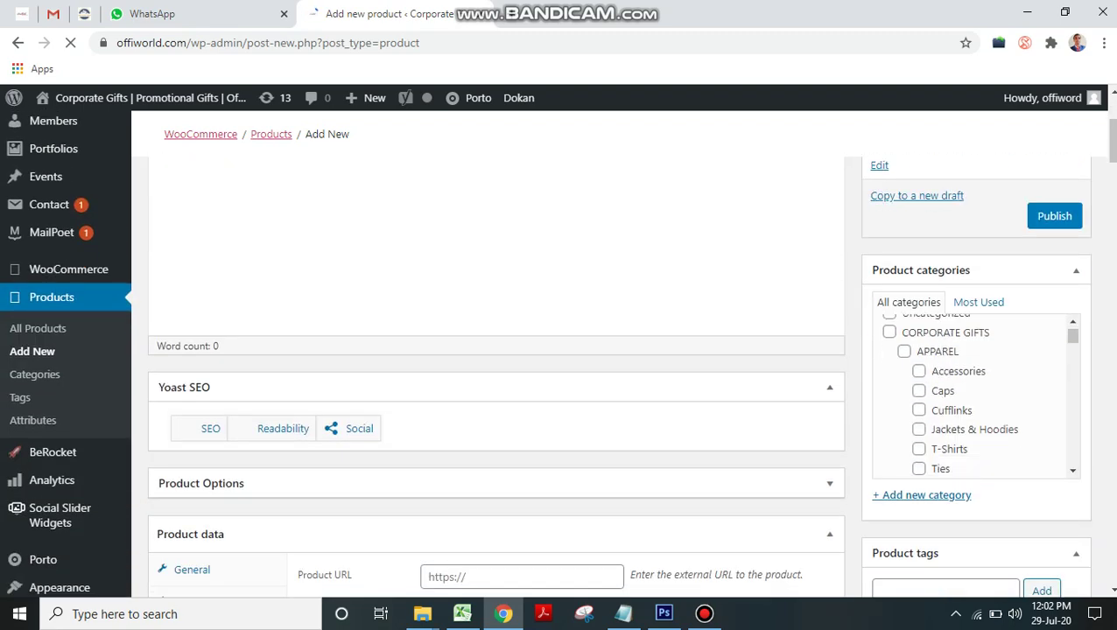
scroll(972, 394, "down", 5)
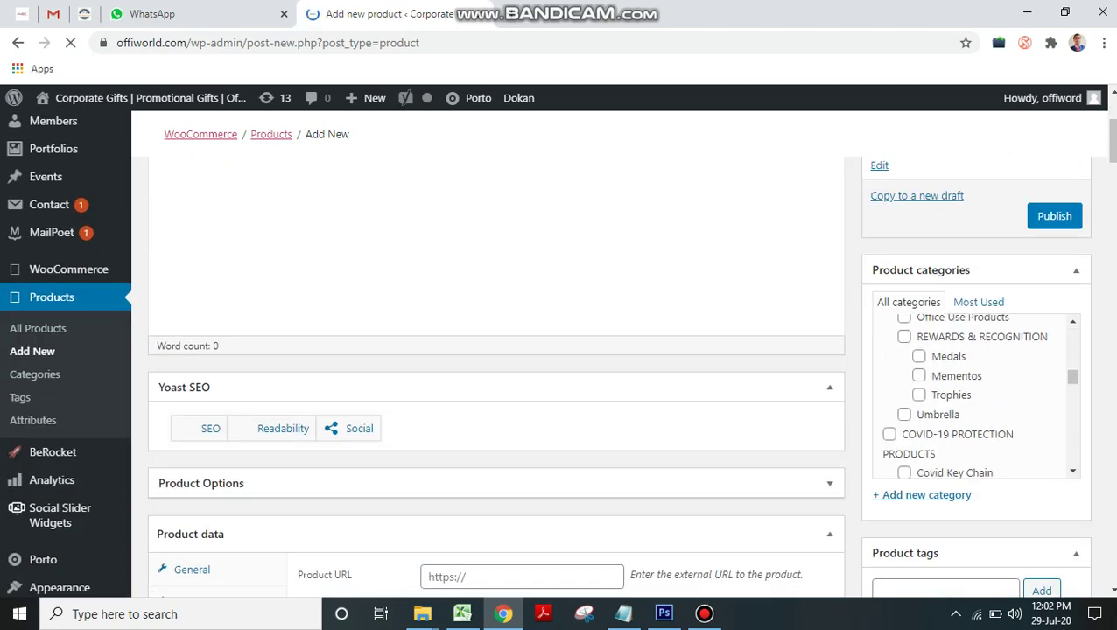
scroll(971, 394, "up", 1)
scroll(972, 394, "down", 1)
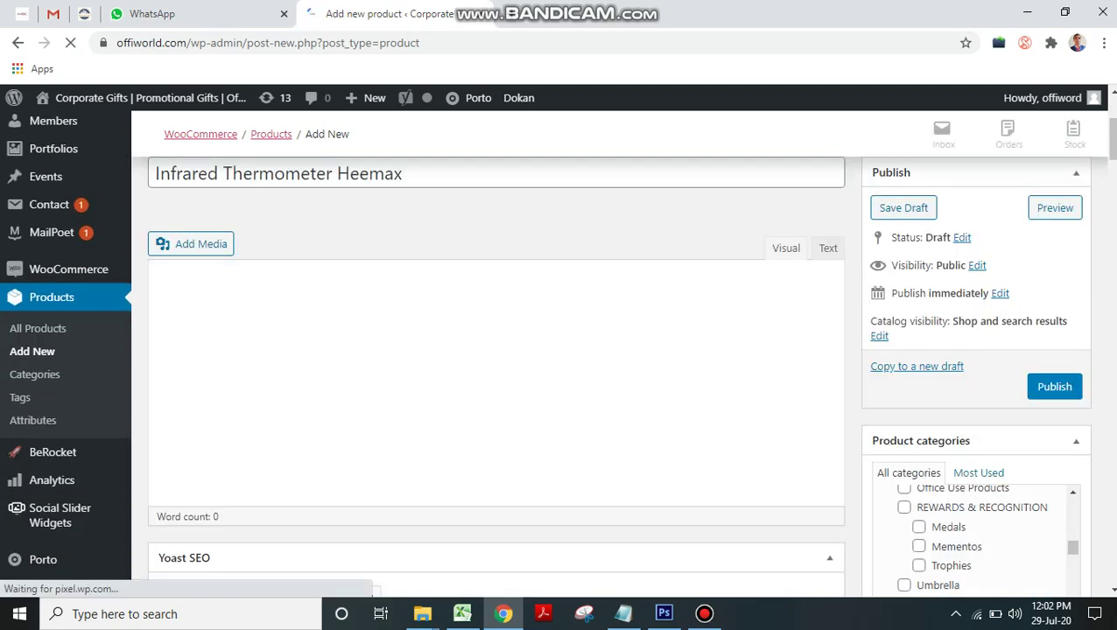
scroll(972, 394, "down", 4)
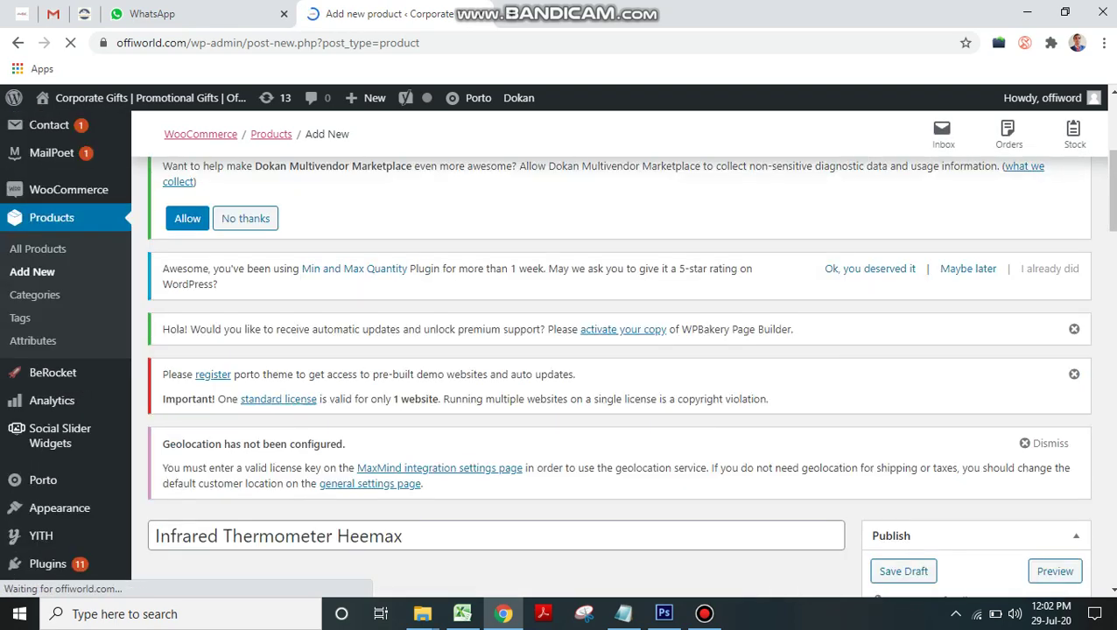
scroll(915, 371, "down", 7)
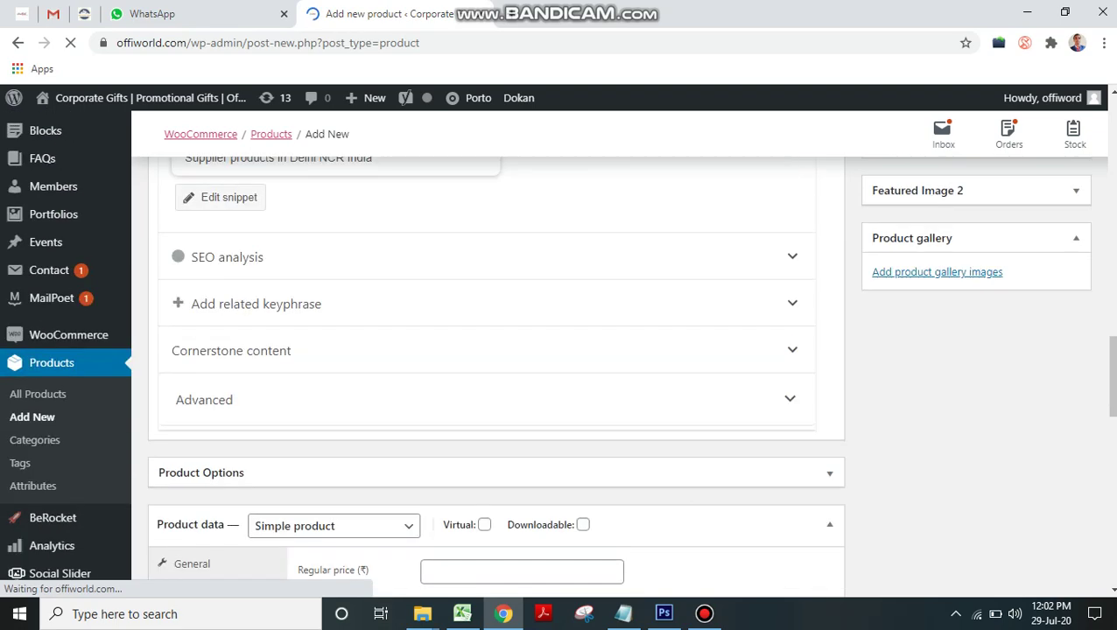
scroll(963, 438, "up", 3)
scroll(963, 438, "down", 1)
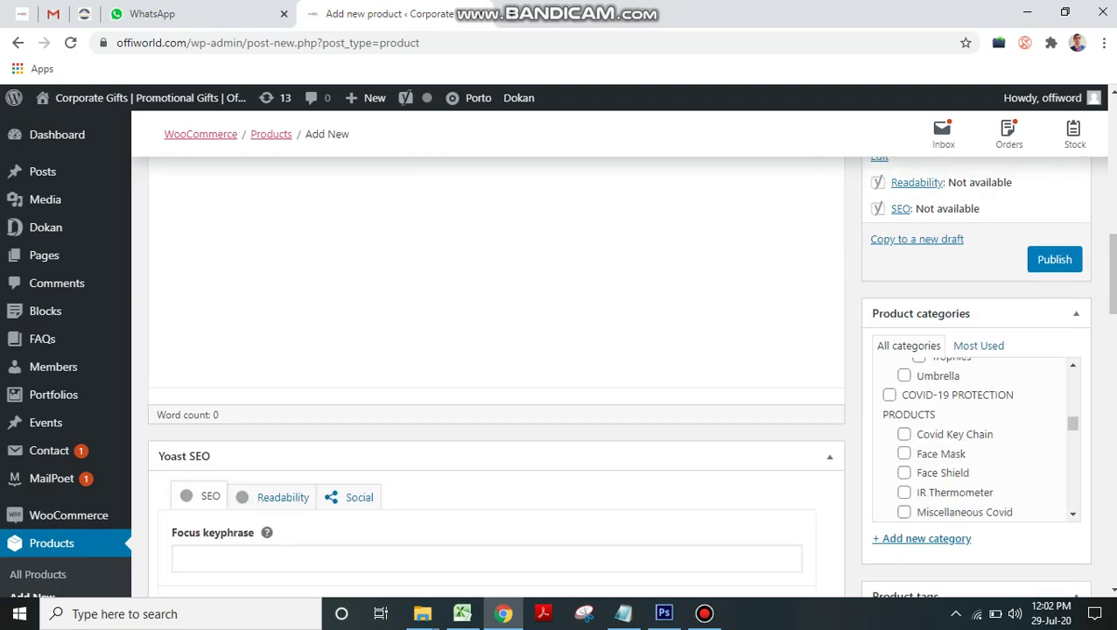
left_click(889, 395)
scroll(889, 395, "down", 1)
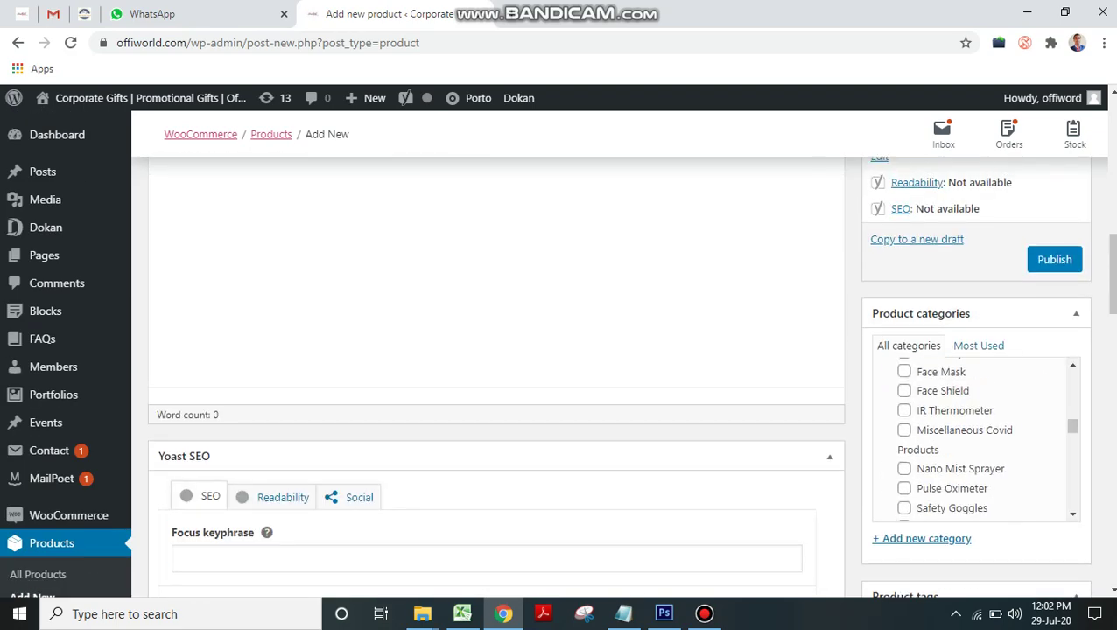
left_click(904, 411)
scroll(619, 377, "up", 1)
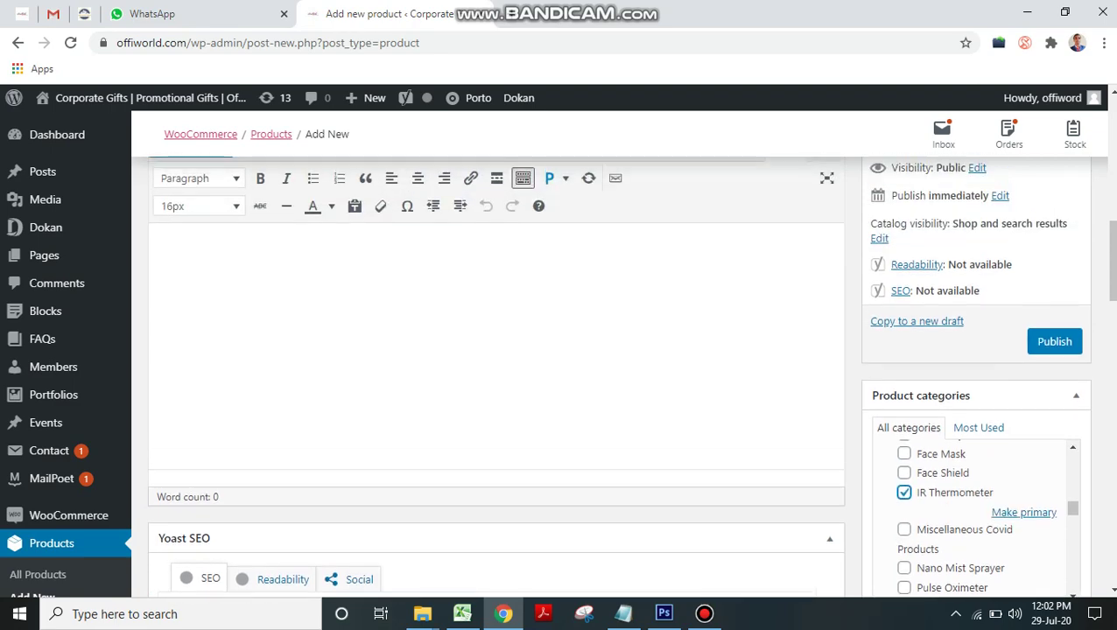
Copy all the specification lines, from Product Name to Human Body Model, from Notepad into the product description
scroll(495, 350, "up", 3)
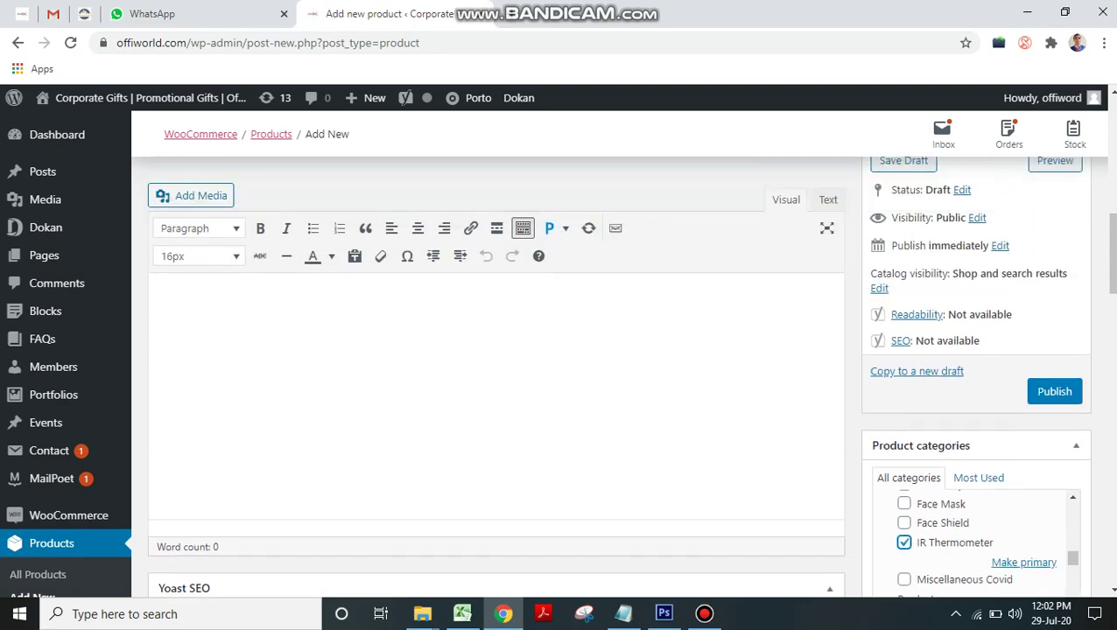
key("alt+Tab")
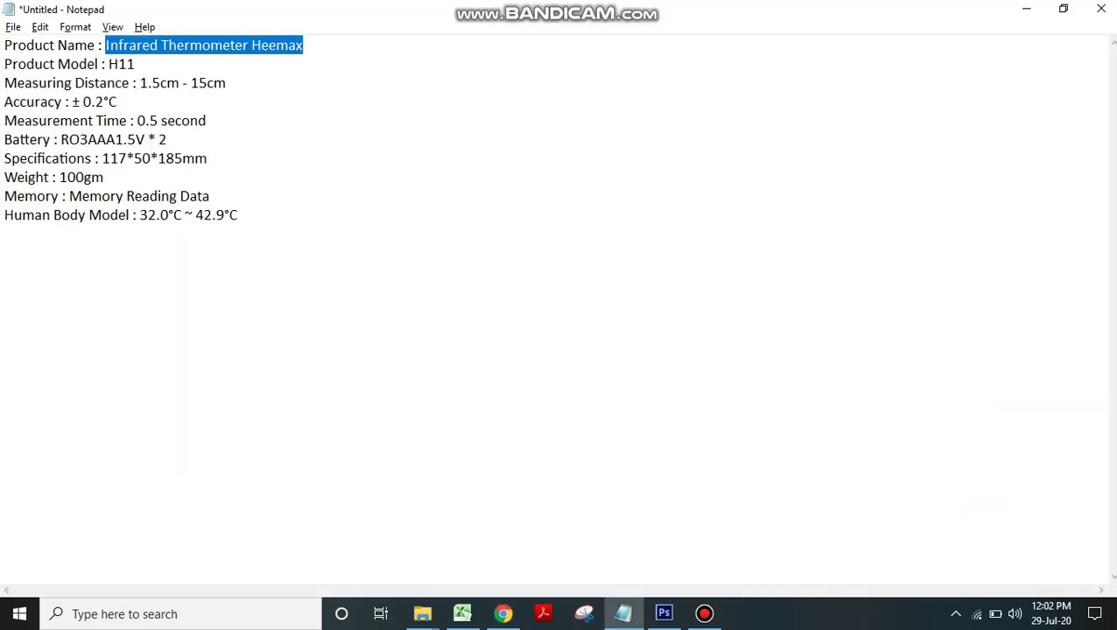
left_click_drag(239, 214, 5, 44)
key("ctrl+c")
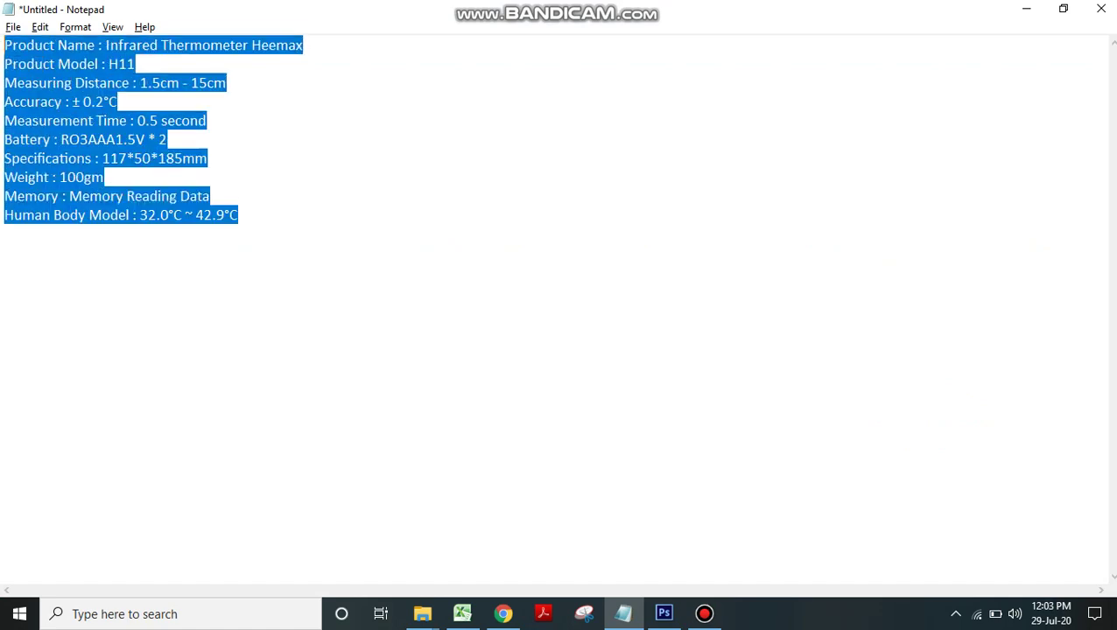
key("alt+Tab")
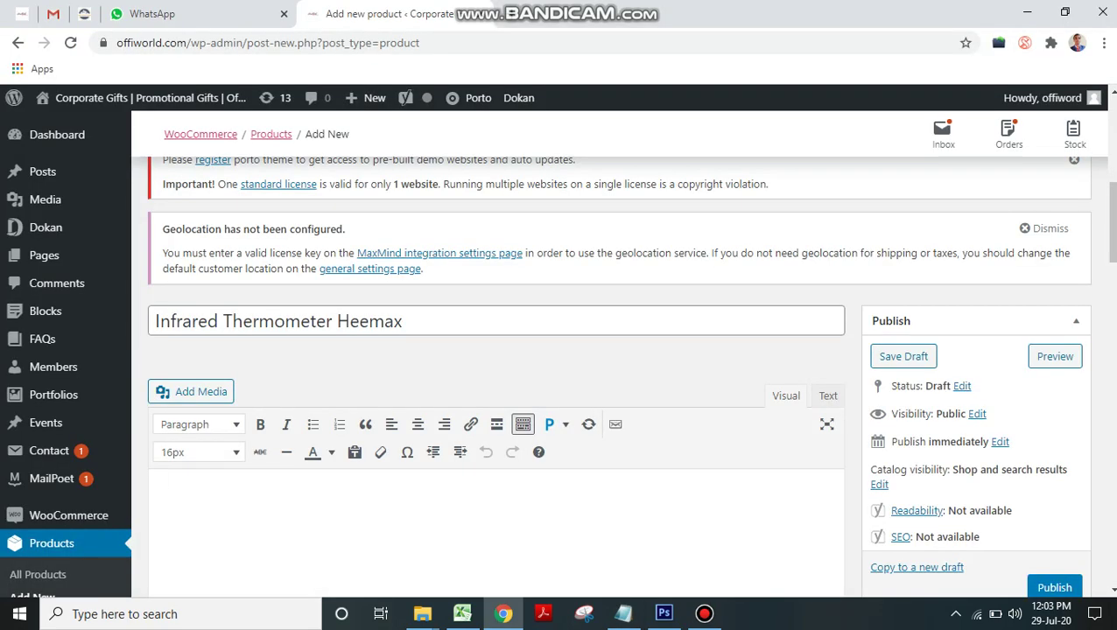
key("ctrl+v")
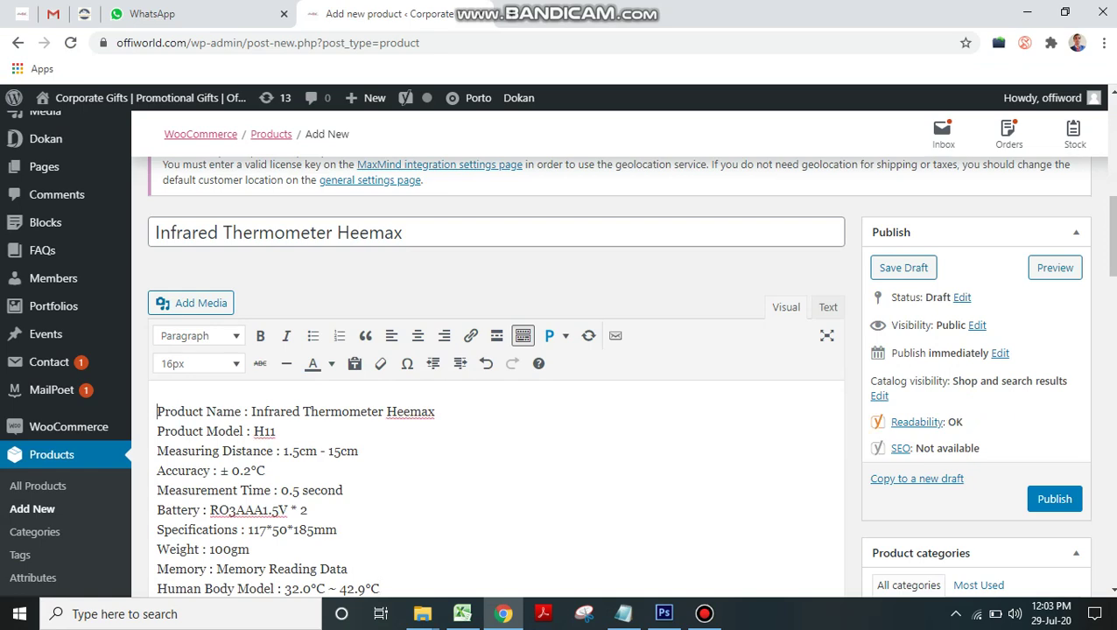
Copy the product title into the Yoast SEO focus keyphrase as "Infrared Thermometer Heemax"
scroll(557, 350, "down", 3)
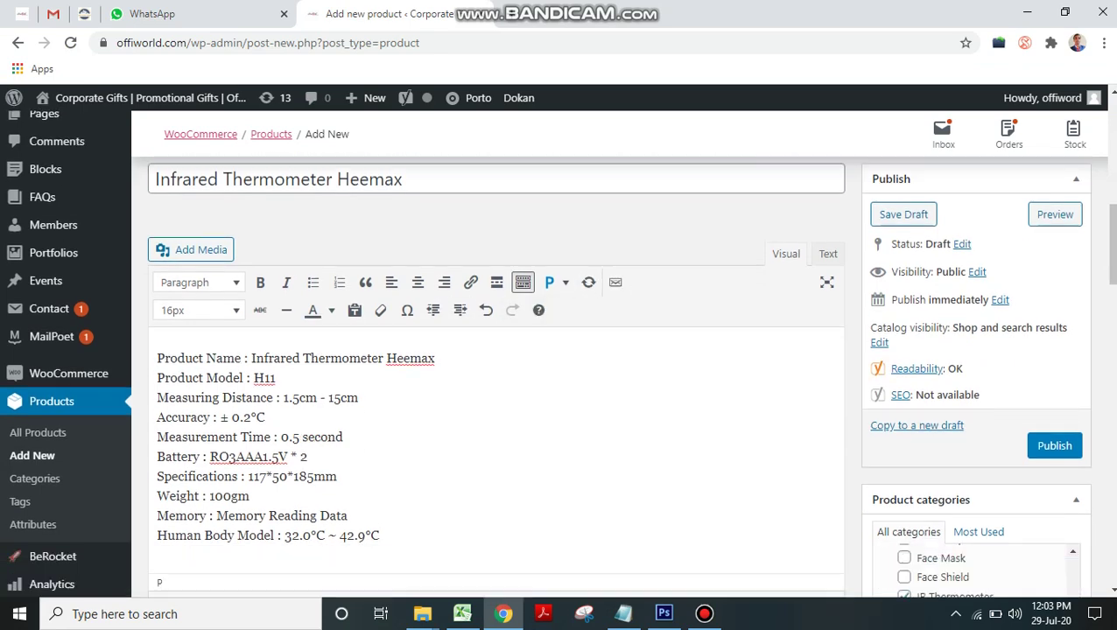
scroll(971, 411, "down", 5)
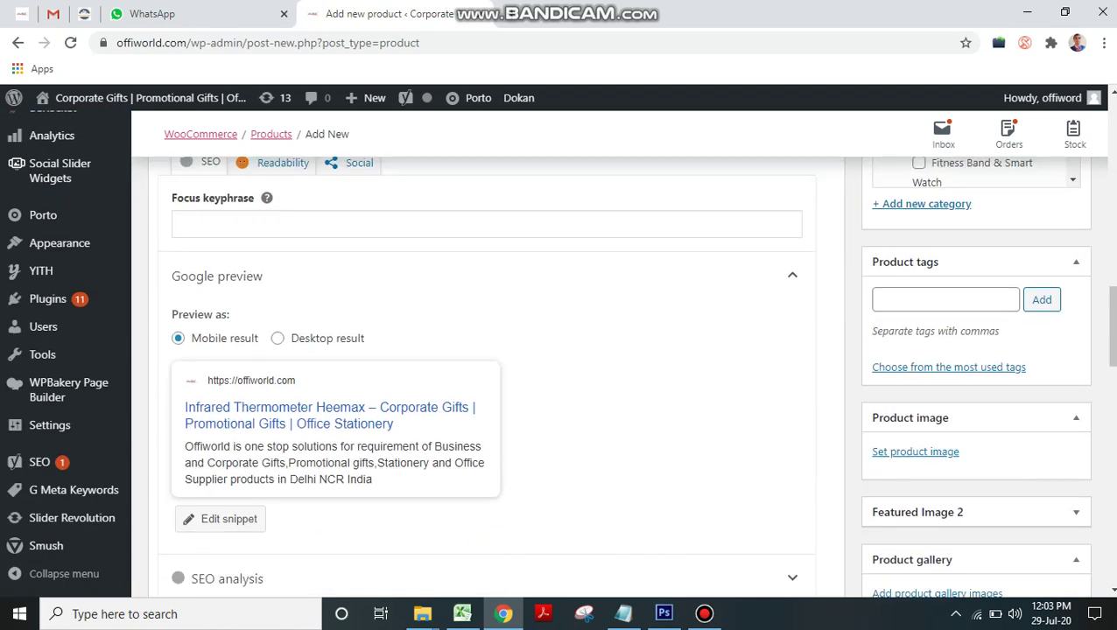
scroll(487, 376, "up", 7)
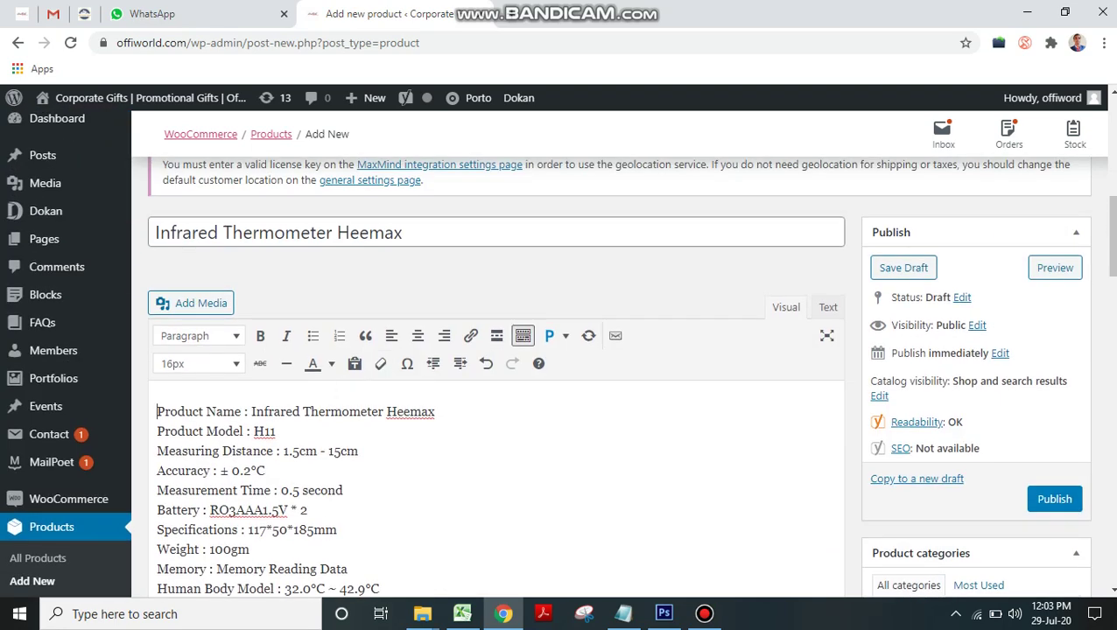
left_click(208, 232)
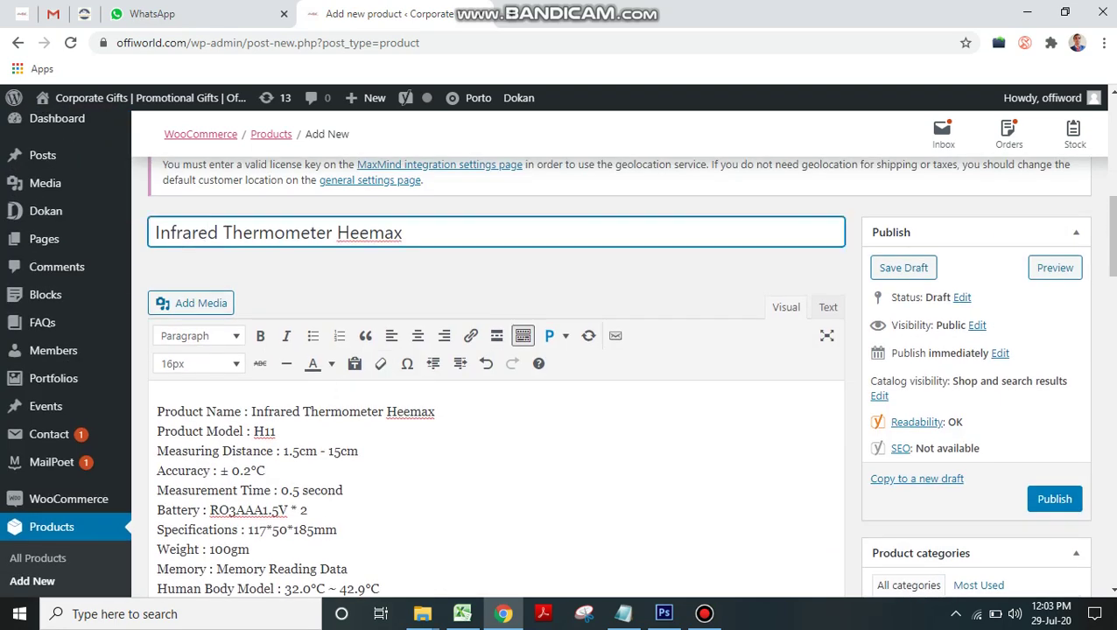
key("ctrl+a")
key("ctrl+c")
scroll(391, 341, "down", 4)
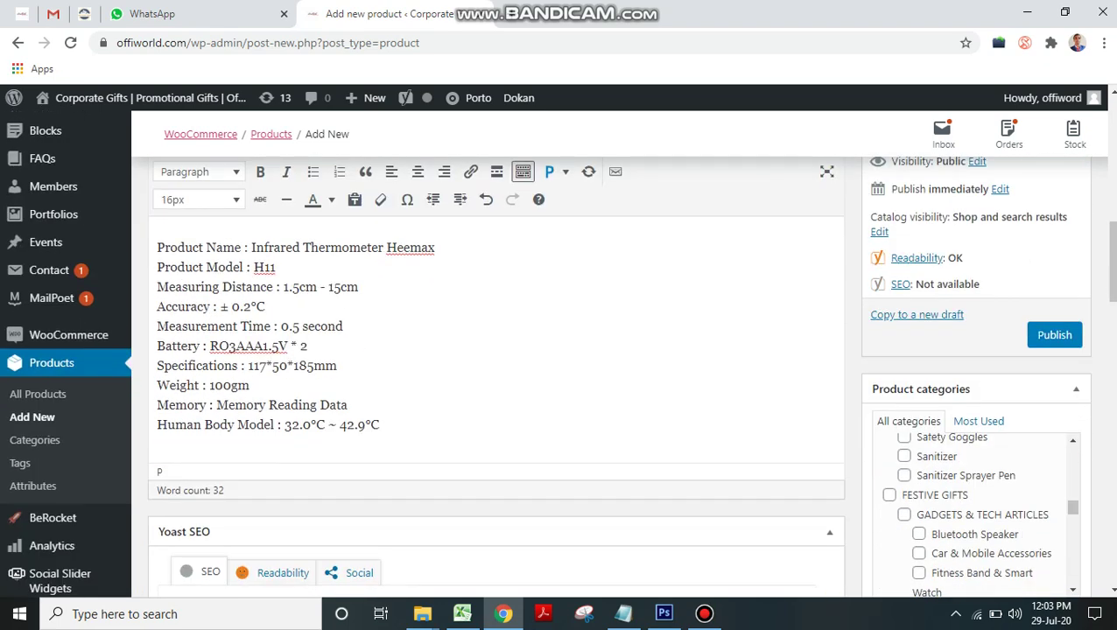
left_click(391, 471)
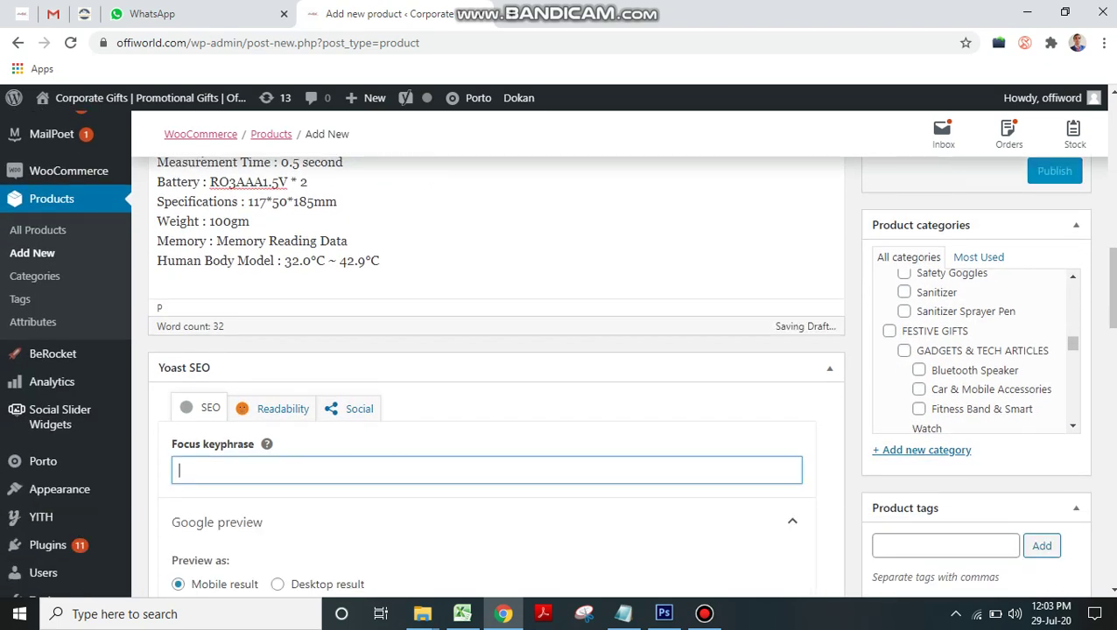
key("ctrl+v")
scroll(976, 350, "down", 5)
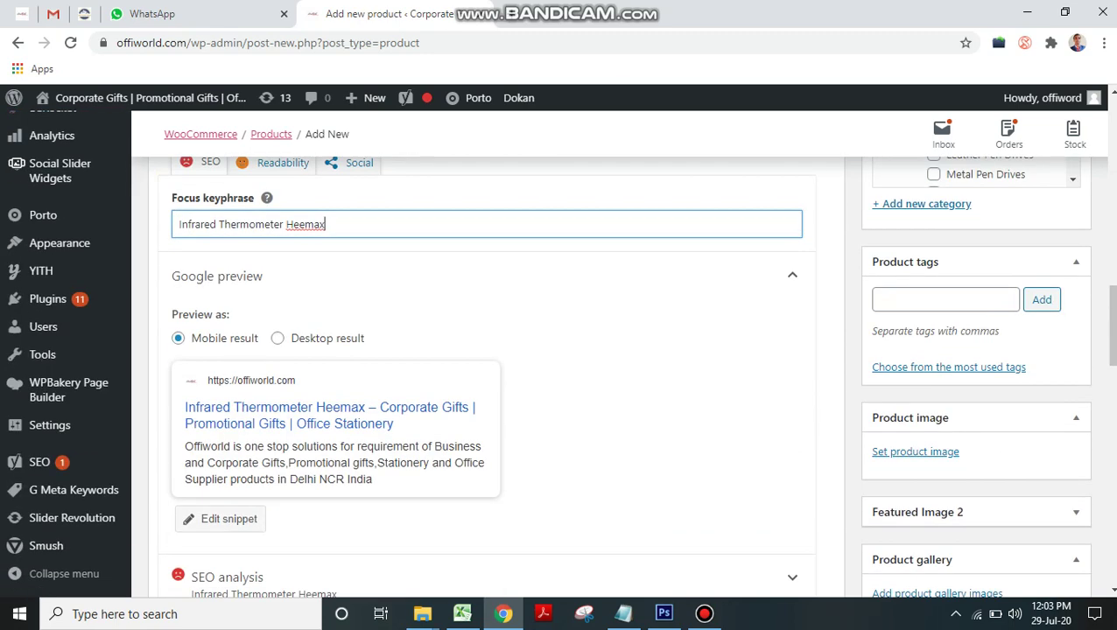
Start uploading a product image, entering "Infrared Thermometer Heemax" as the file name and switching to the Covid19 folder
left_click(915, 452)
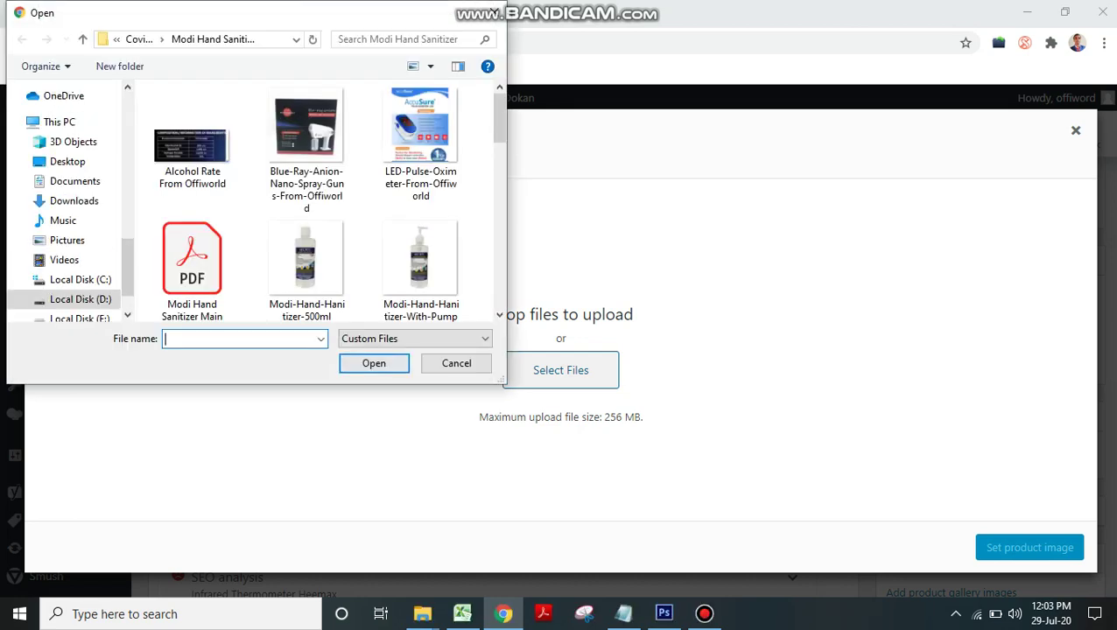
key("ctrl+v")
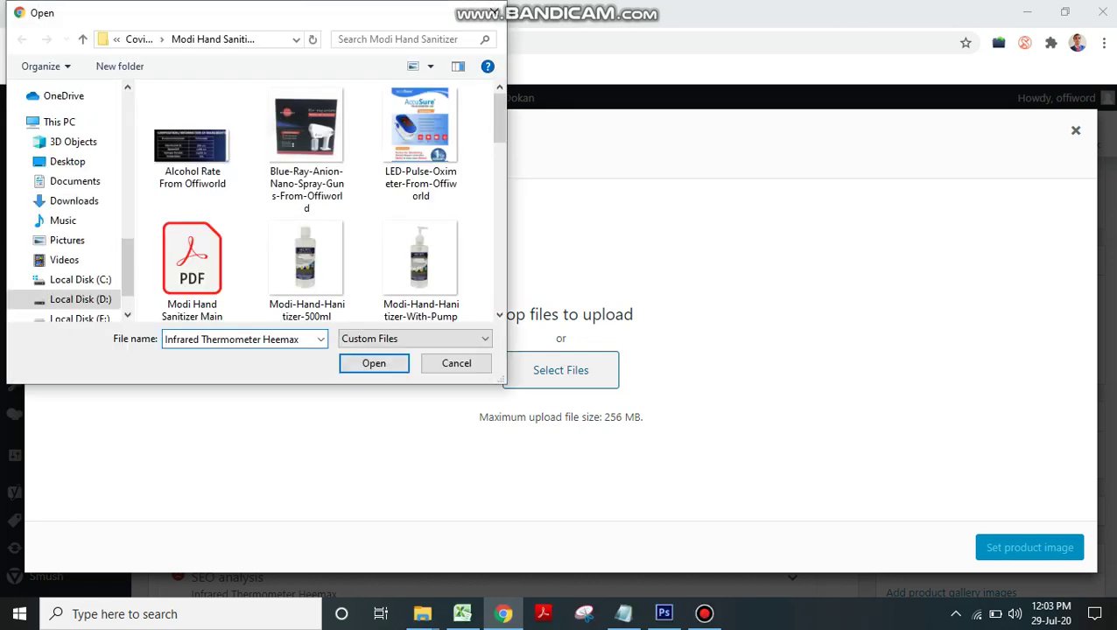
left_click(138, 38)
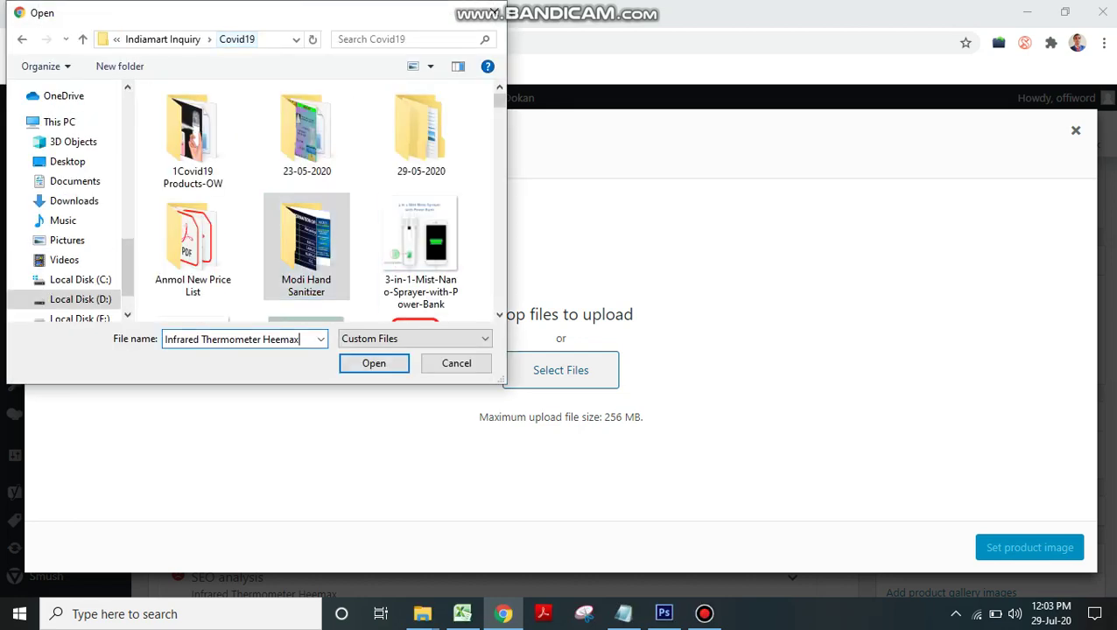
Shorten the file name in the image selection dialog to "Infrare"
key("BackSpace")
key("BackSpace")
key("BackSpace")
key("BackSpace")
key("BackSpace")
key("BackSpace")
key("BackSpace")
key("BackSpace")
key("BackSpace")
key("BackSpace")
key("BackSpace")
key("BackSpace")
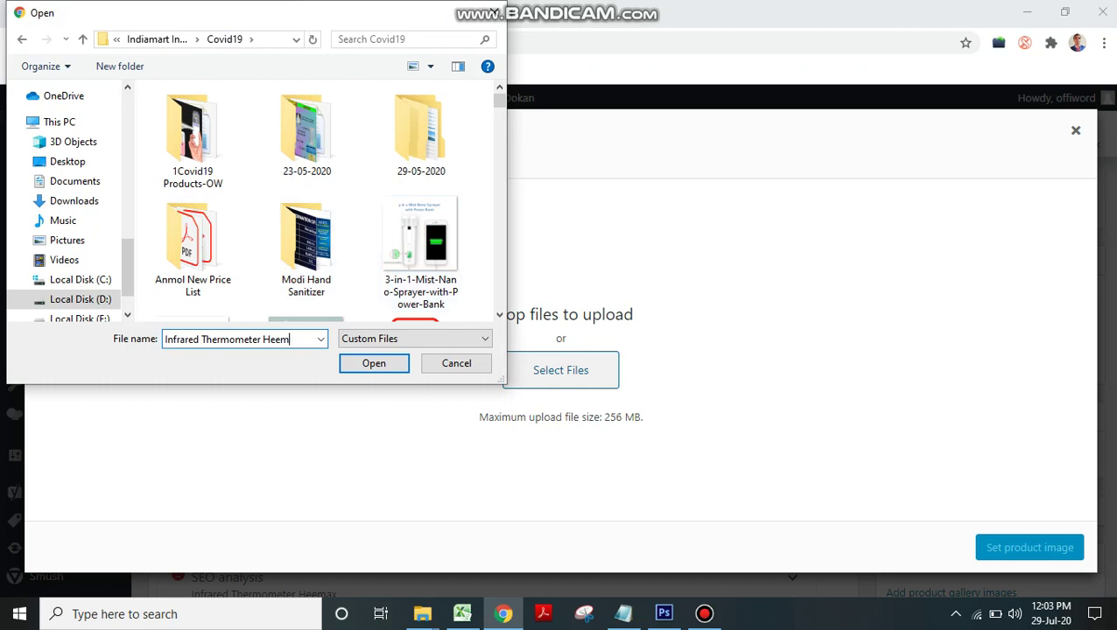
key("BackSpace")
key("BackSpace")
key("BackSpace")
key("BackSpace")
key("BackSpace")
key("BackSpace")
key("BackSpace")
key("BackSpace")
Look through the Modi Hand Sanitizer folder for the Heemax thermometer image and return to the Covid19 folder
scroll(306, 202, "down", 2)
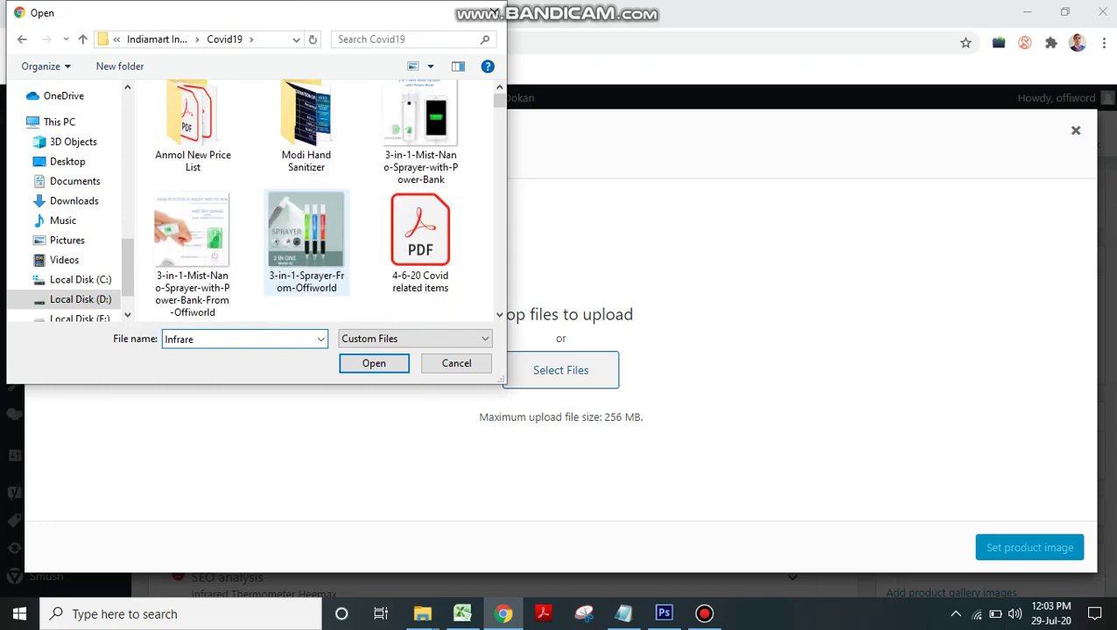
scroll(305, 202, "up", 1)
double_click(306, 132)
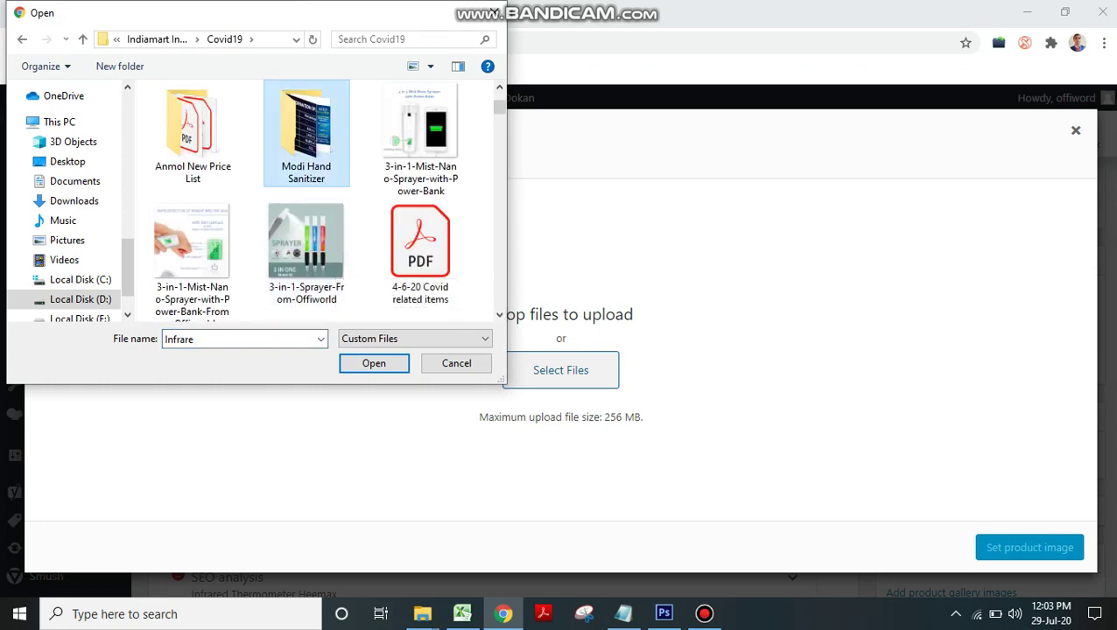
scroll(307, 254, "down", 1)
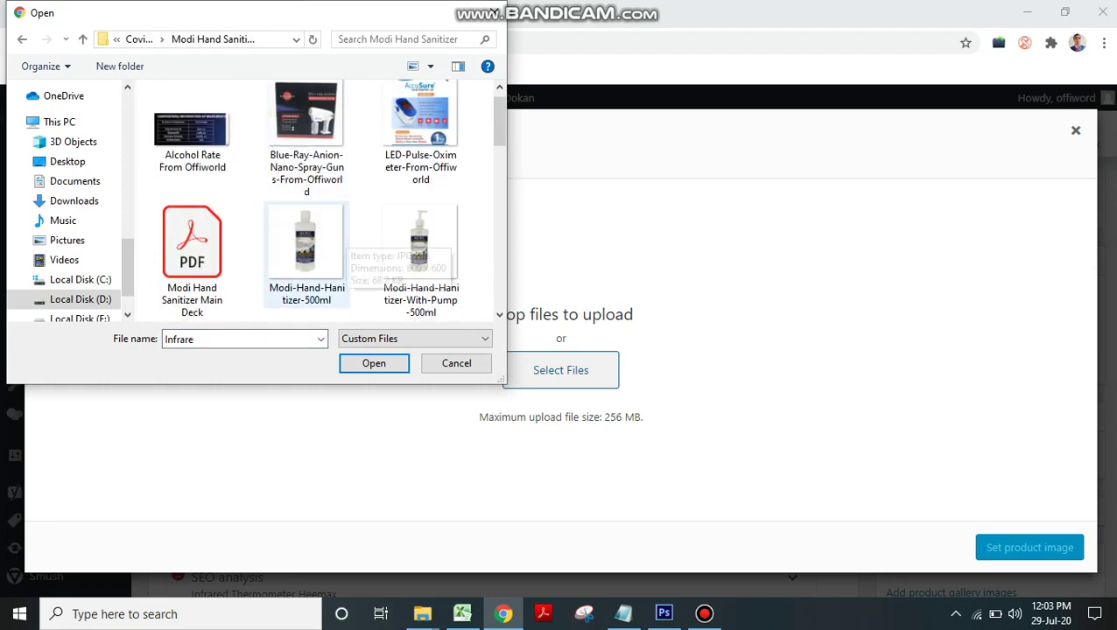
scroll(306, 254, "down", 4)
scroll(306, 254, "down", 1)
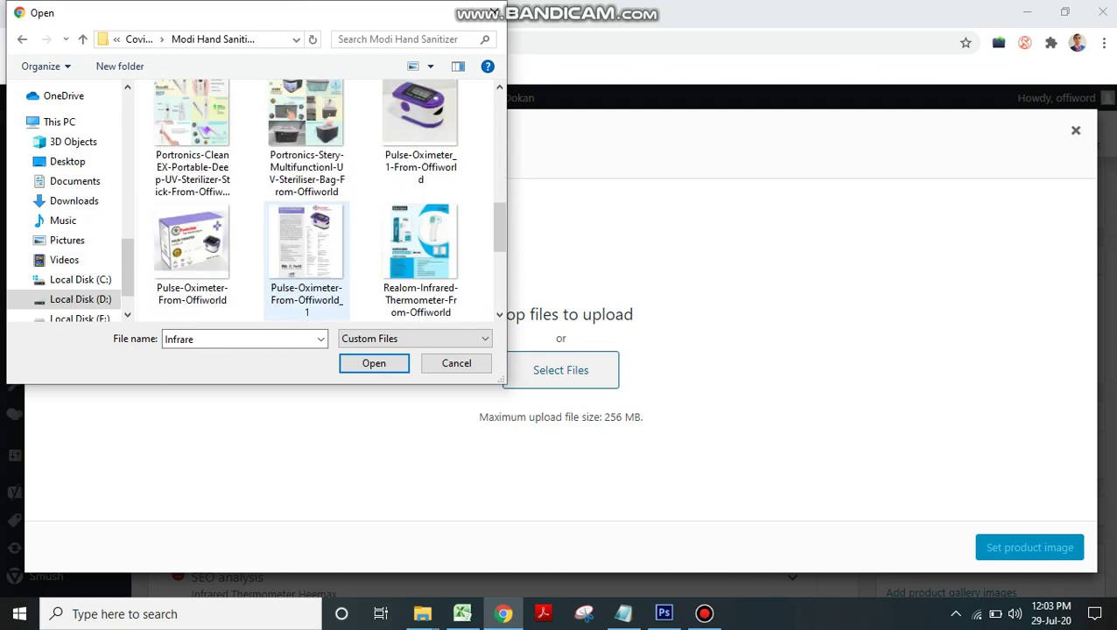
scroll(306, 254, "down", 2)
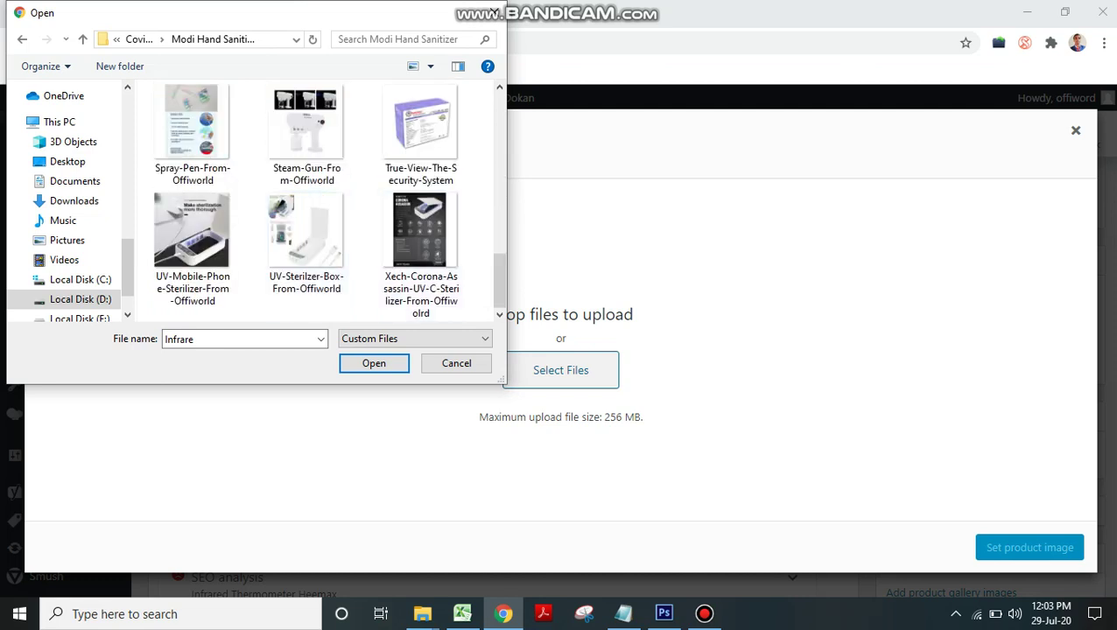
scroll(328, 282, "up", 3)
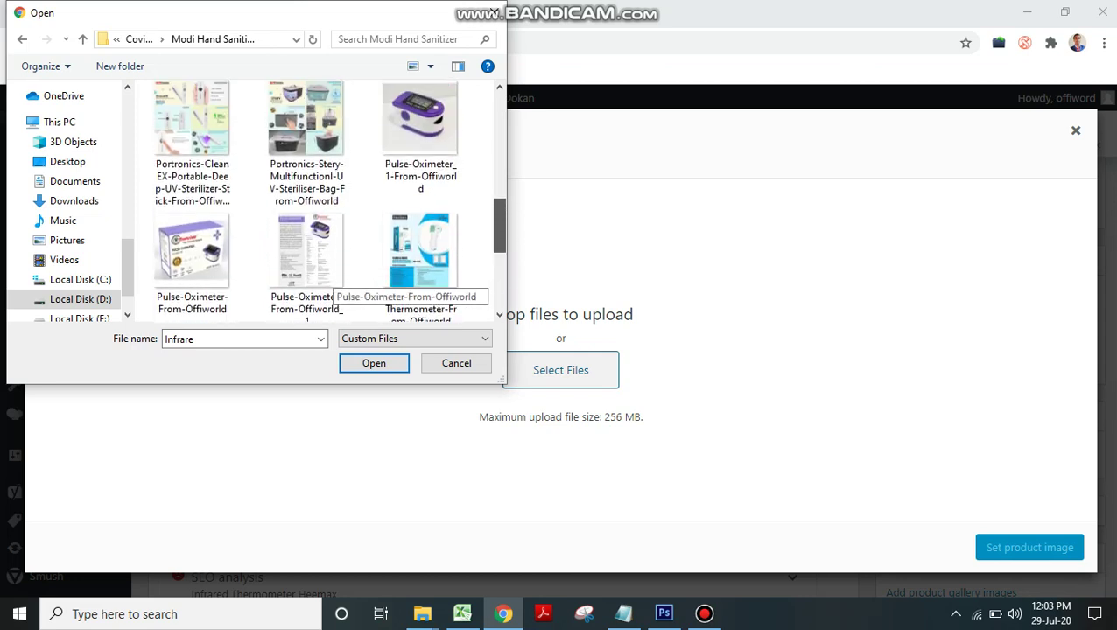
scroll(328, 282, "up", 3)
scroll(328, 282, "up", 5)
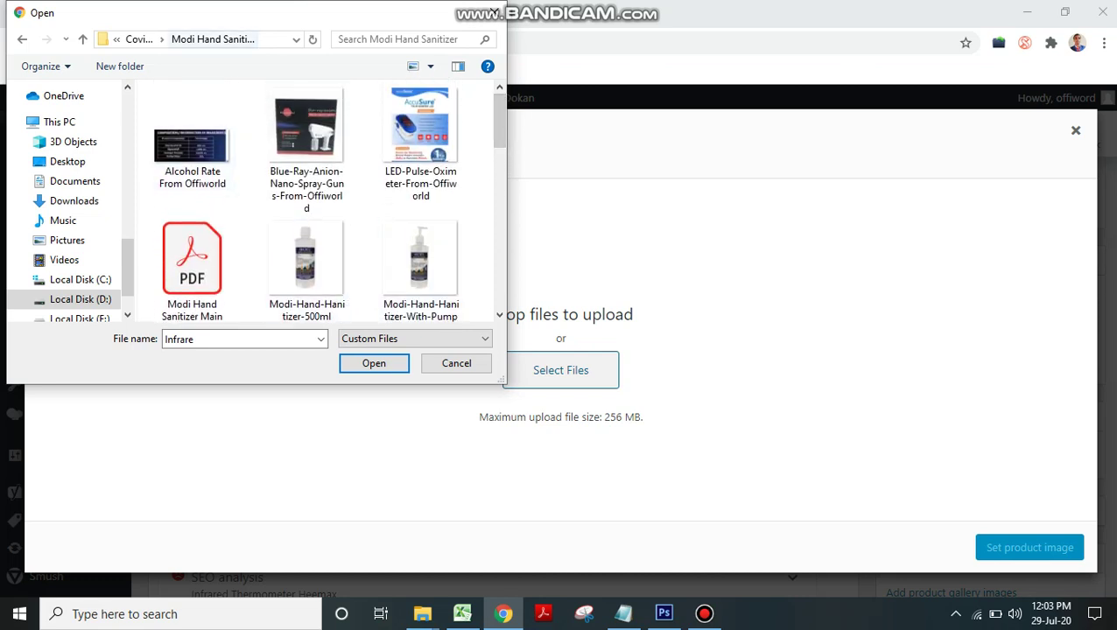
left_click(139, 39)
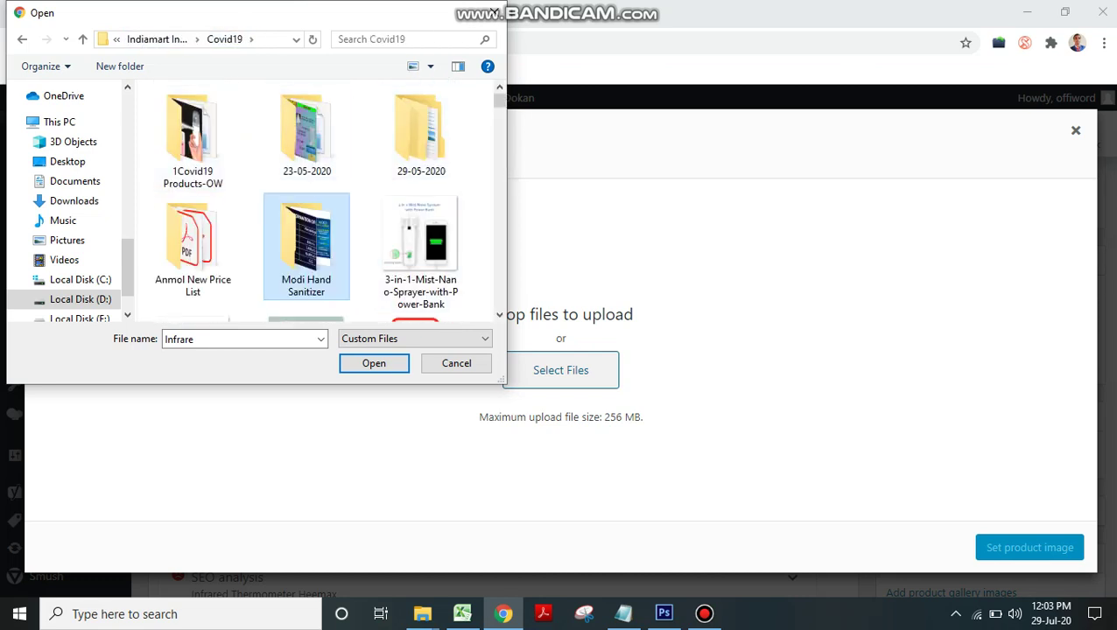
Look through the files in the Covid19 folder down to its end for the Infrared Thermometer Heemax image
scroll(329, 201, "down", 8)
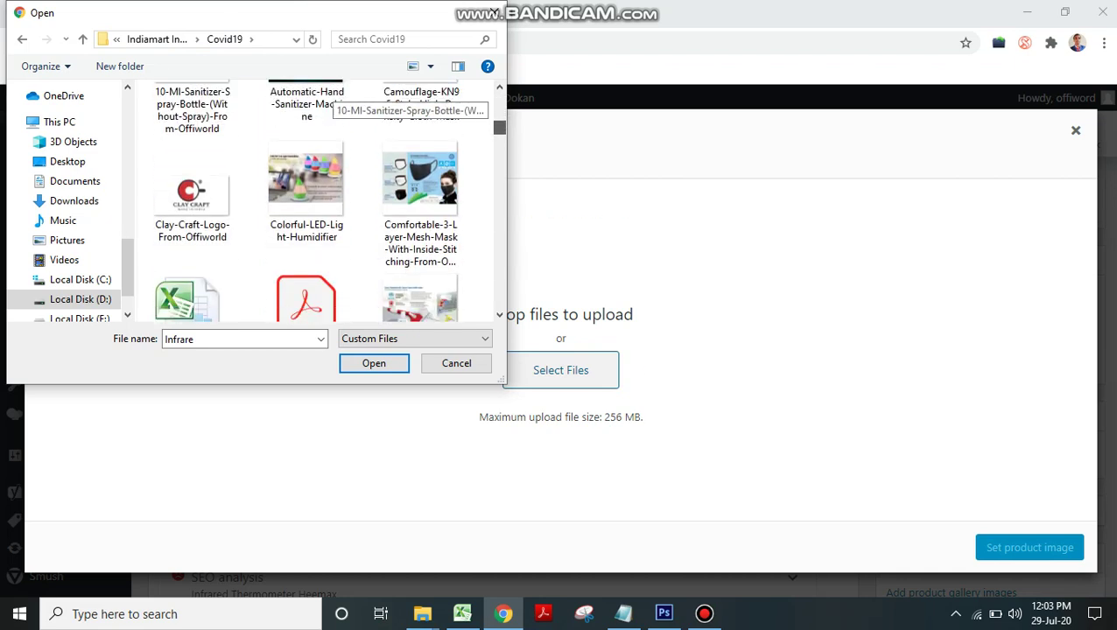
scroll(328, 201, "down", 5)
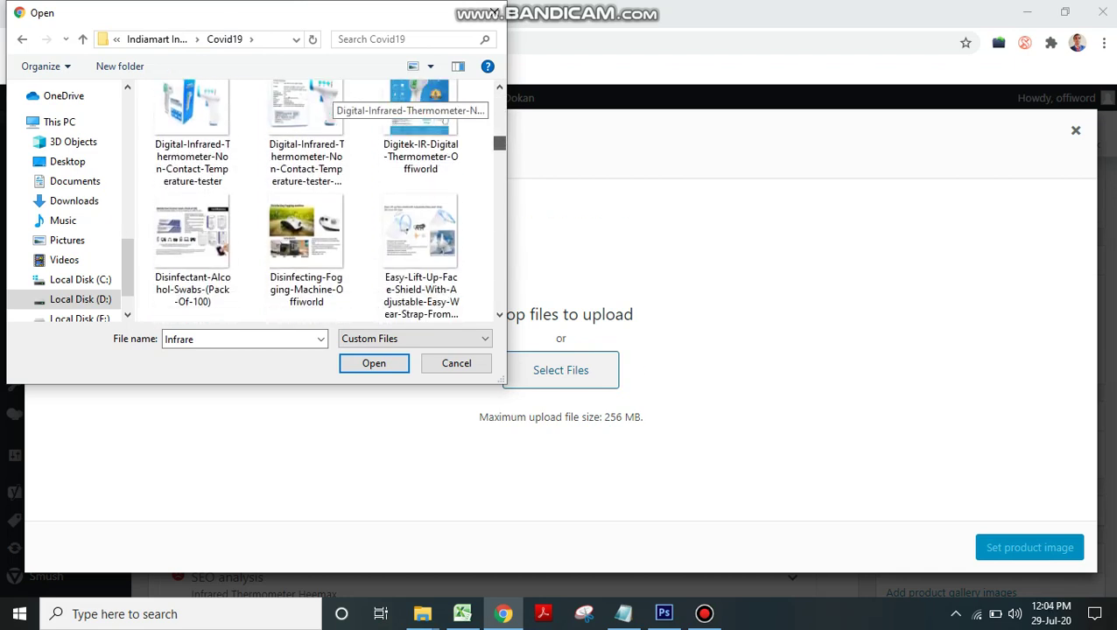
scroll(328, 202, "down", 2)
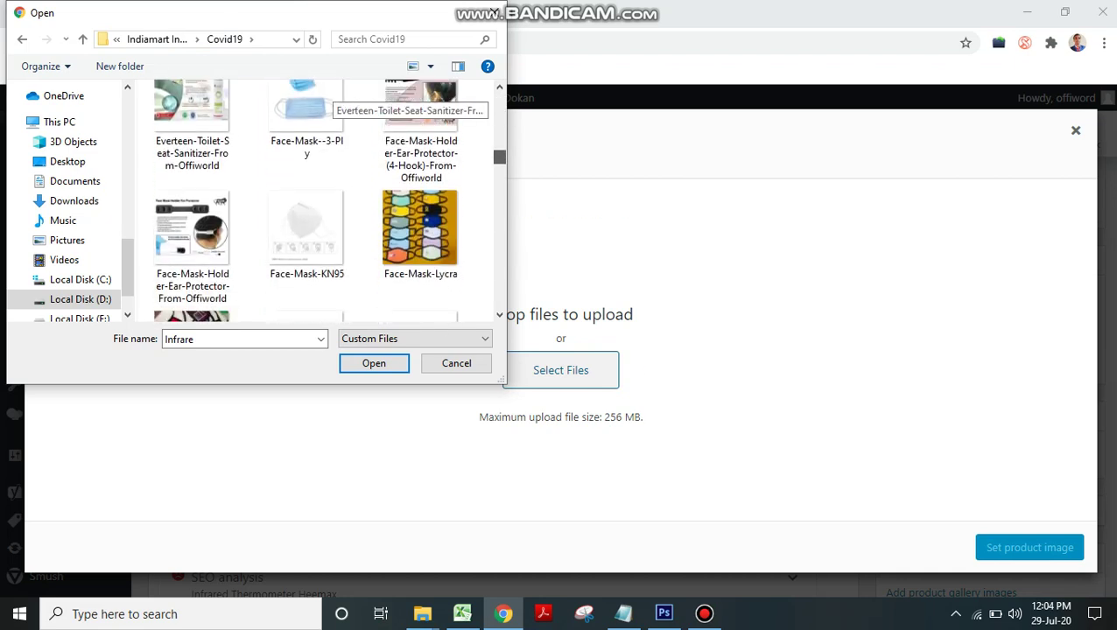
scroll(328, 201, "down", 2)
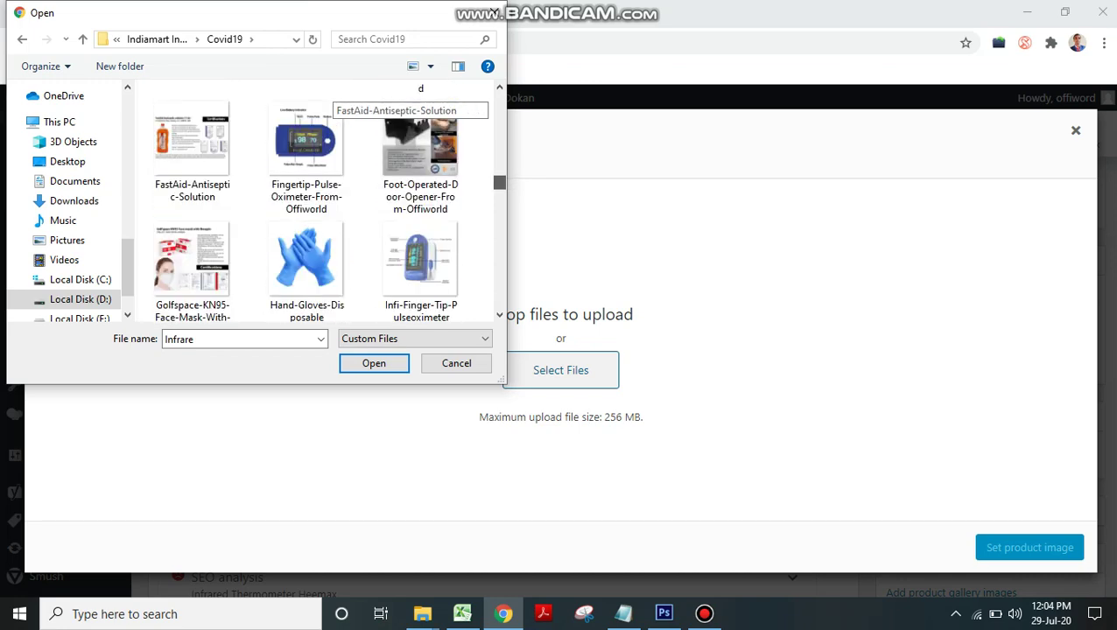
scroll(306, 205, "down", 2)
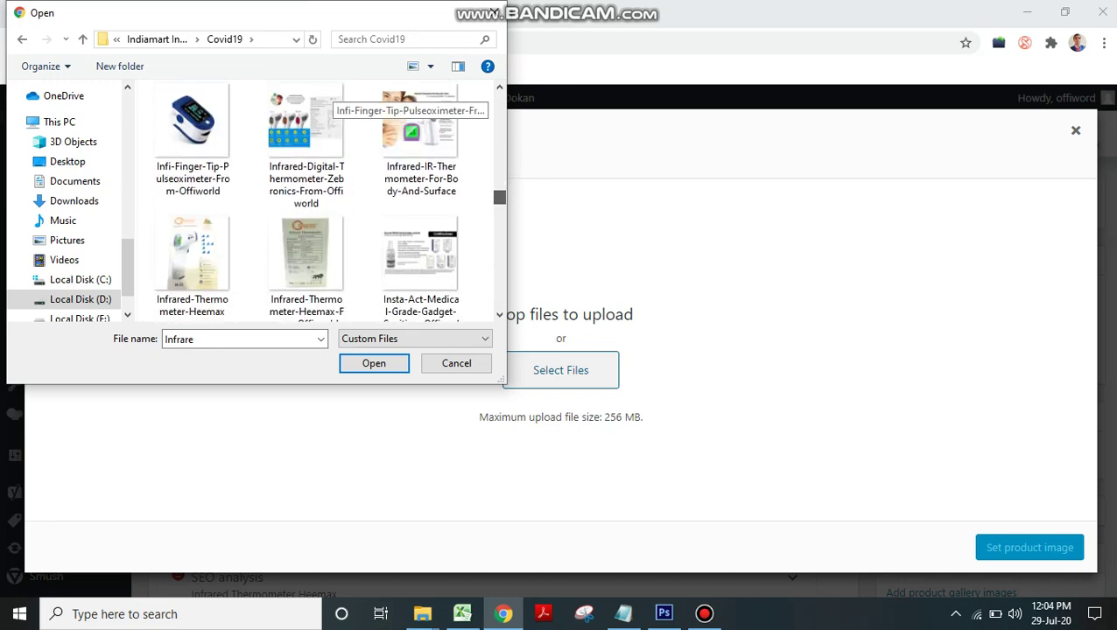
scroll(328, 201, "down", 4)
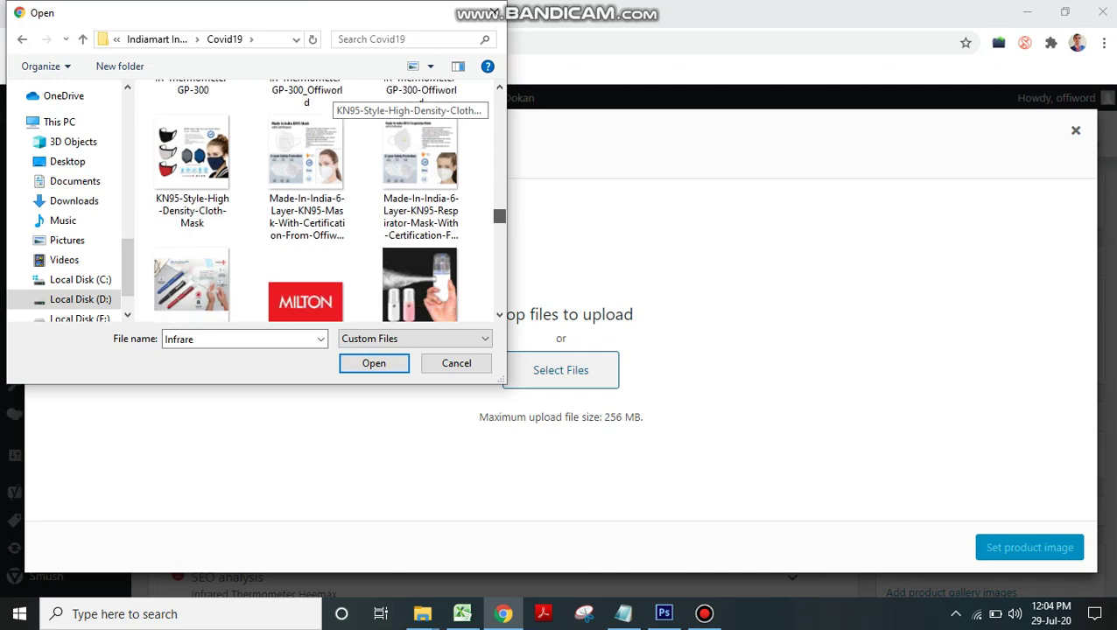
scroll(328, 202, "up", 3)
scroll(329, 202, "down", 3)
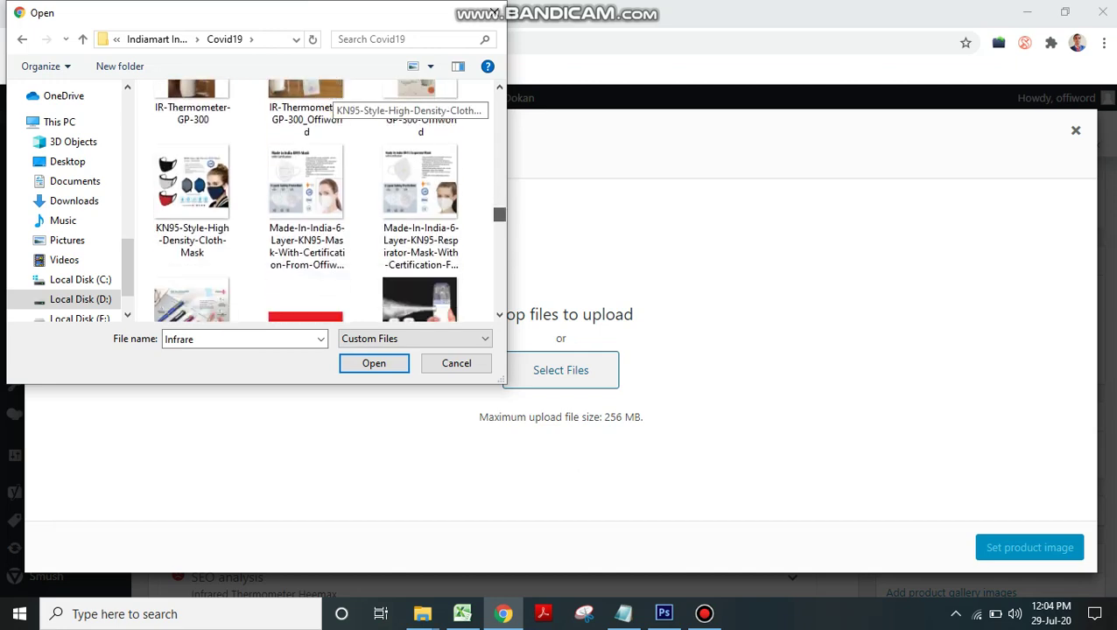
scroll(315, 201, "down", 3)
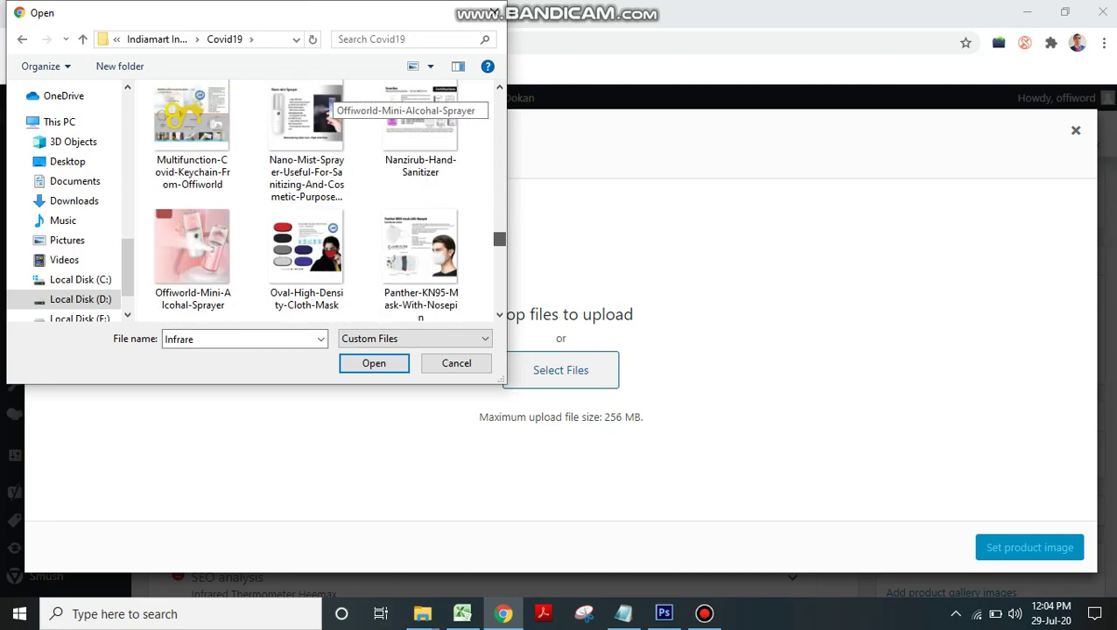
scroll(328, 201, "down", 5)
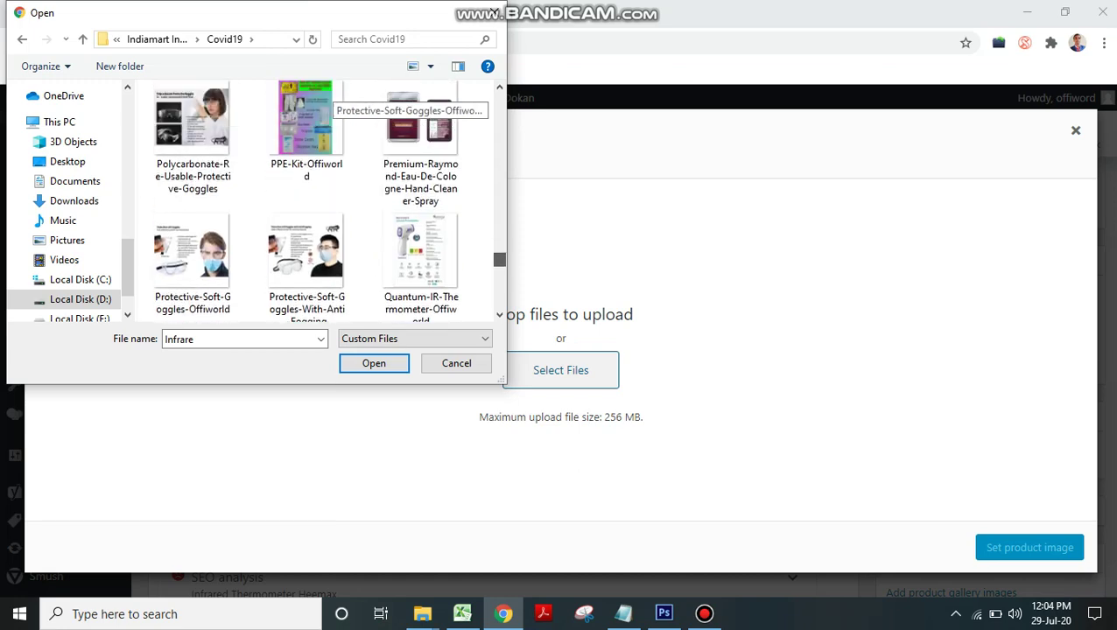
scroll(328, 201, "down", 8)
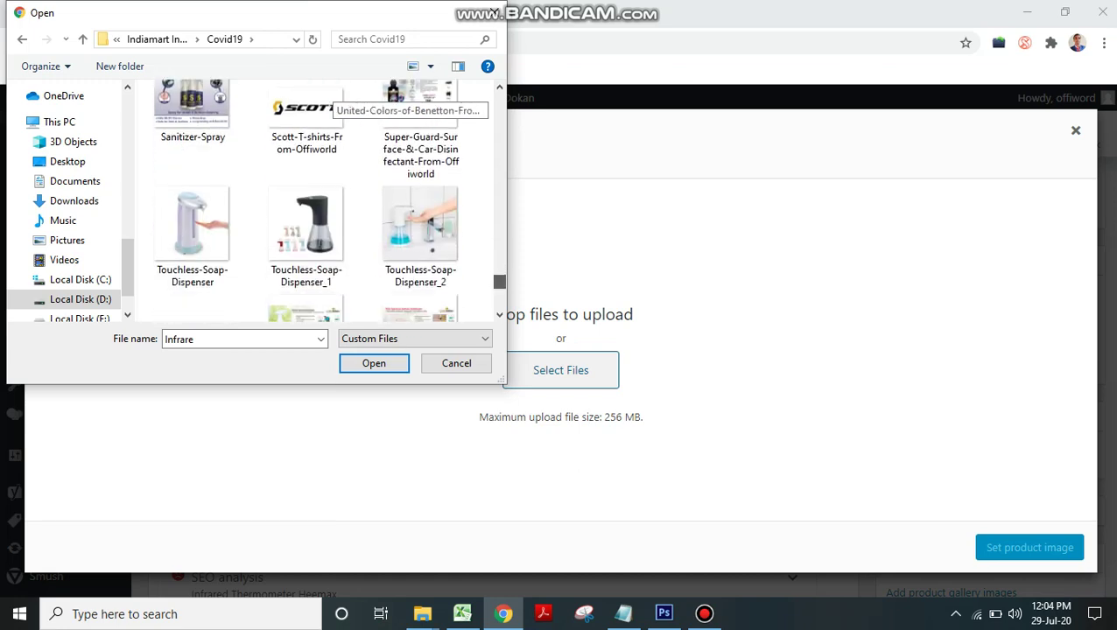
scroll(315, 202, "down", 10)
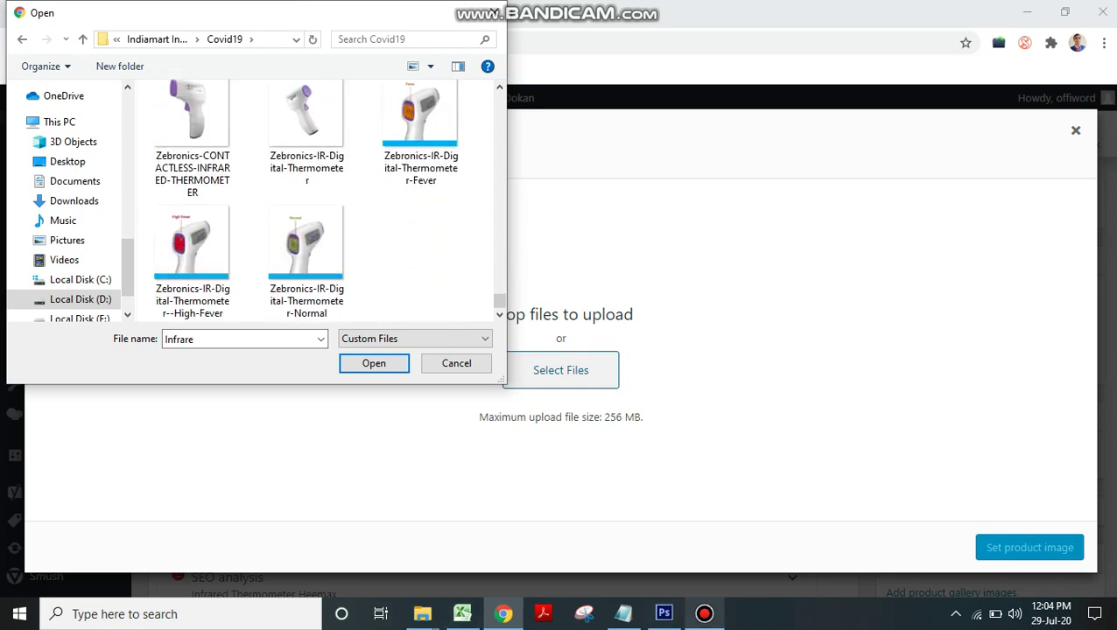
scroll(302, 207, "up", 5)
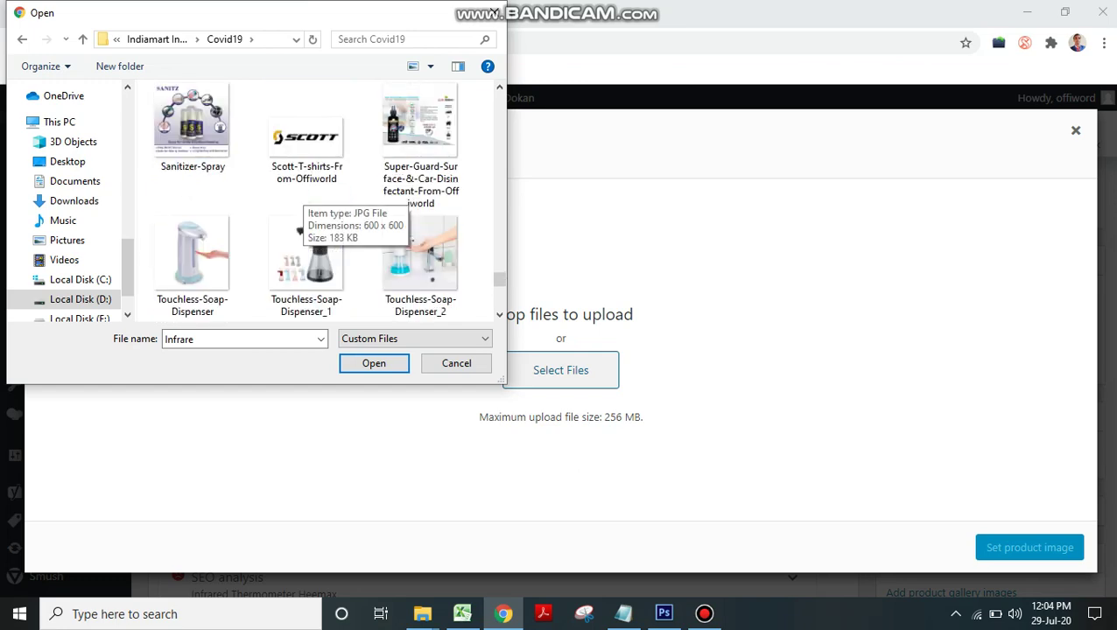
scroll(302, 207, "down", 5)
Upload the Infrared-Thermometer-Heemax image from the Covid19 folder for the product image
scroll(302, 207, "up", 8)
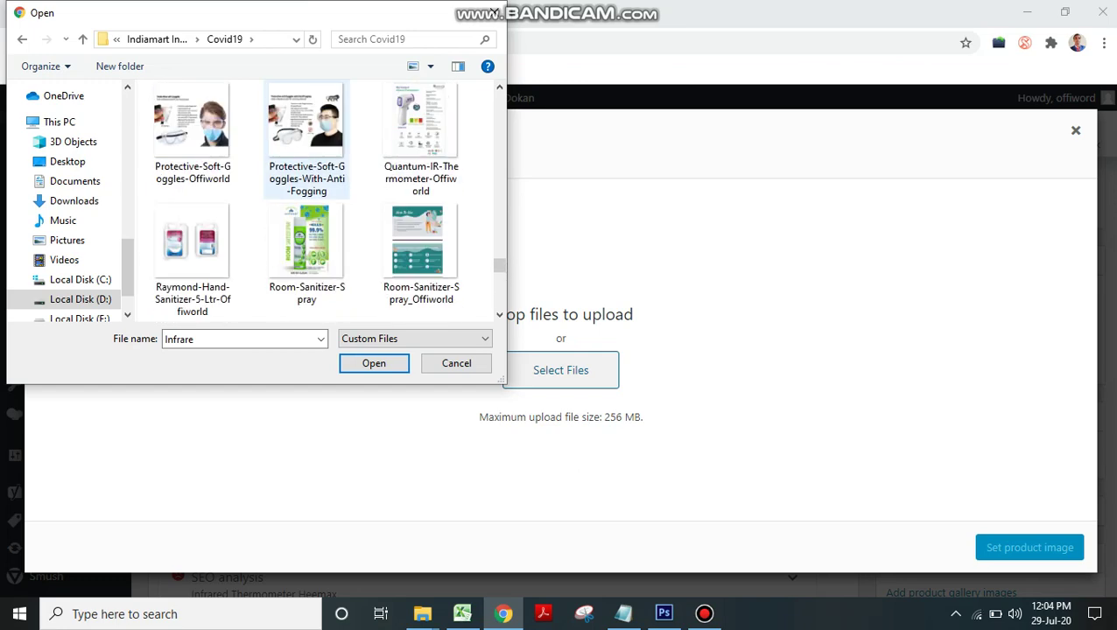
scroll(302, 206, "up", 3)
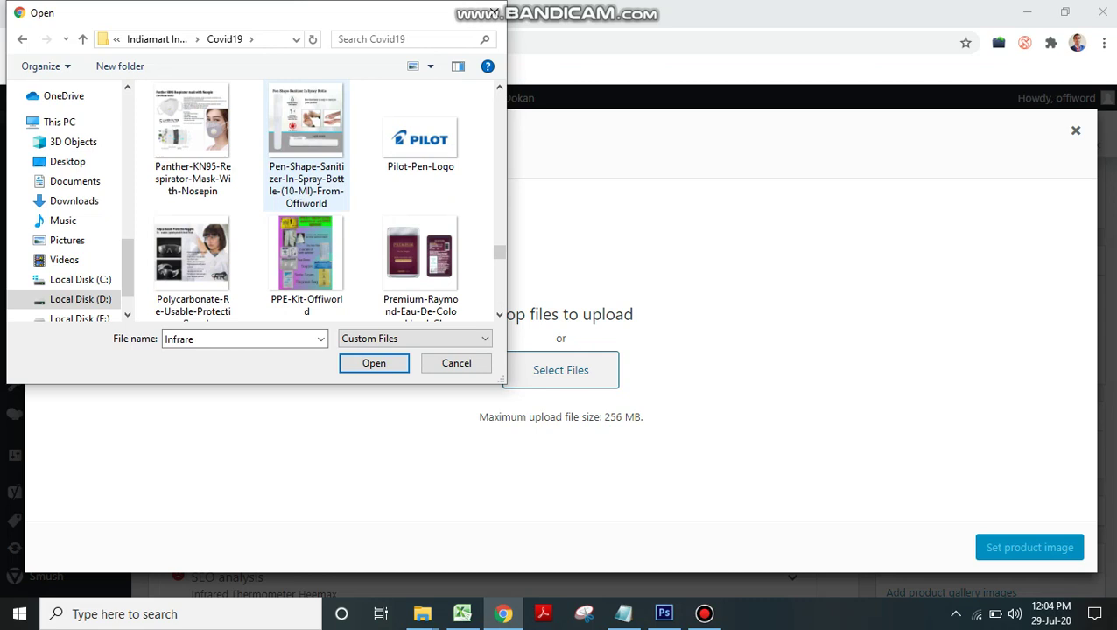
scroll(302, 206, "up", 2)
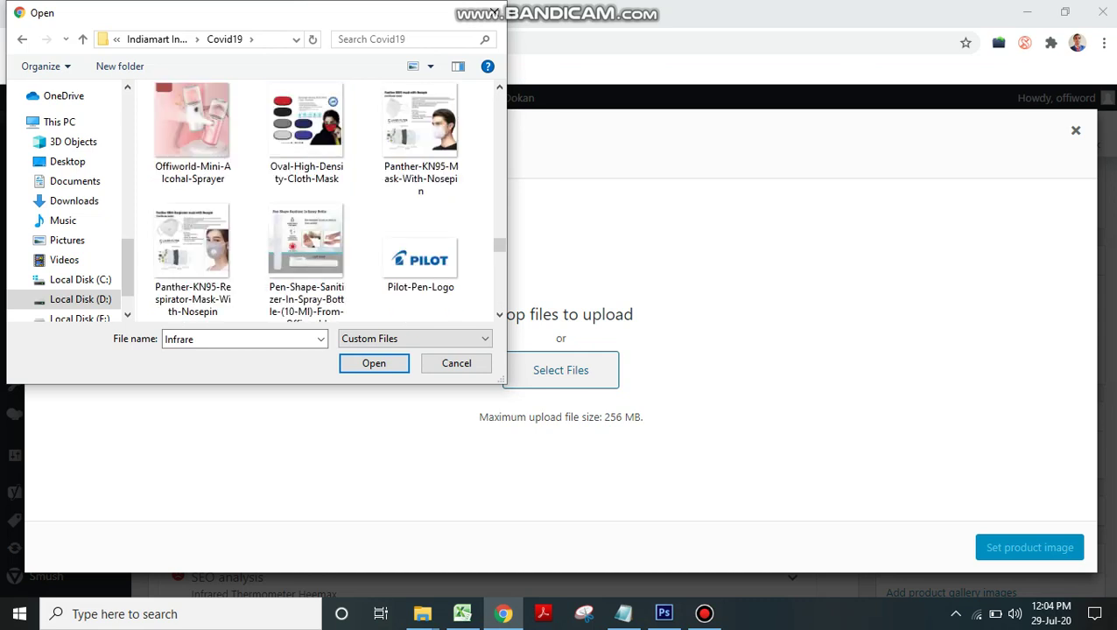
scroll(302, 207, "up", 3)
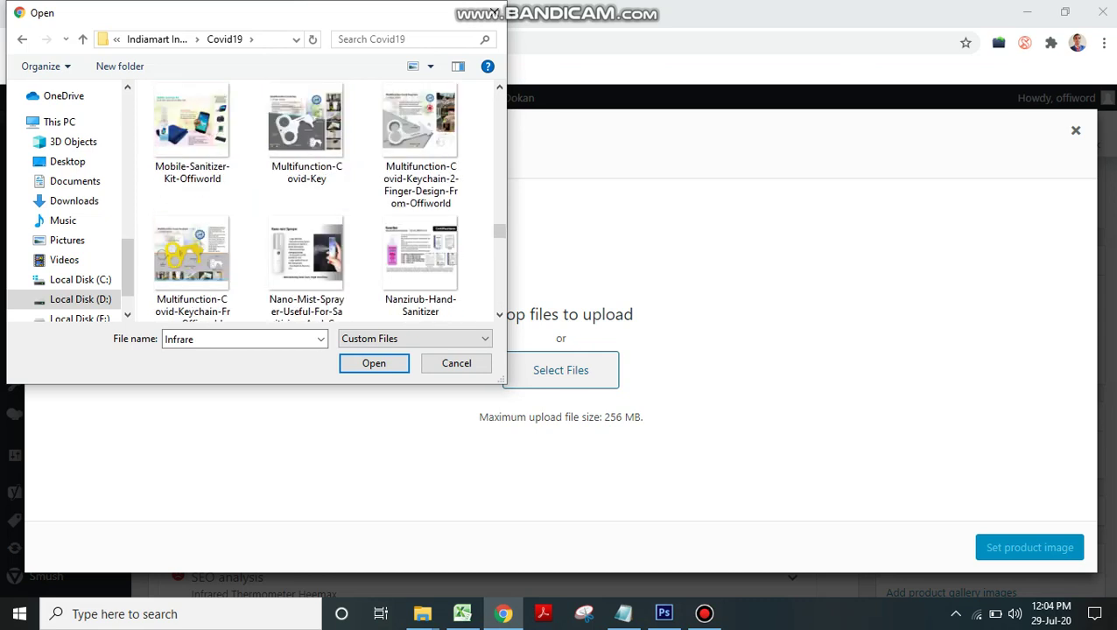
scroll(306, 140, "up", 3)
scroll(306, 140, "up", 2)
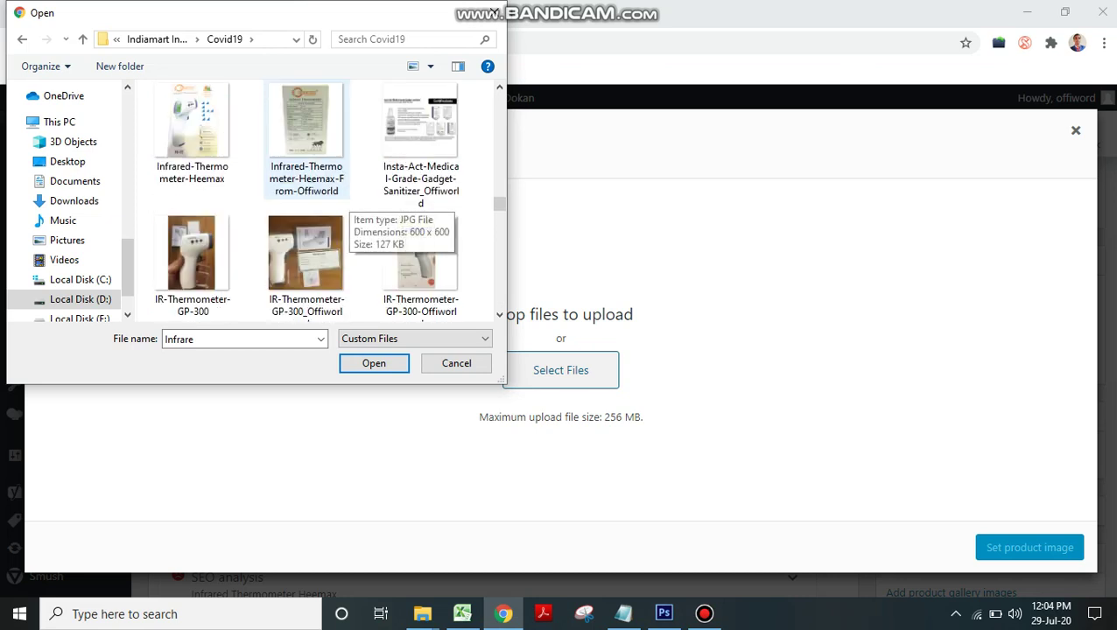
scroll(305, 140, "up", 2)
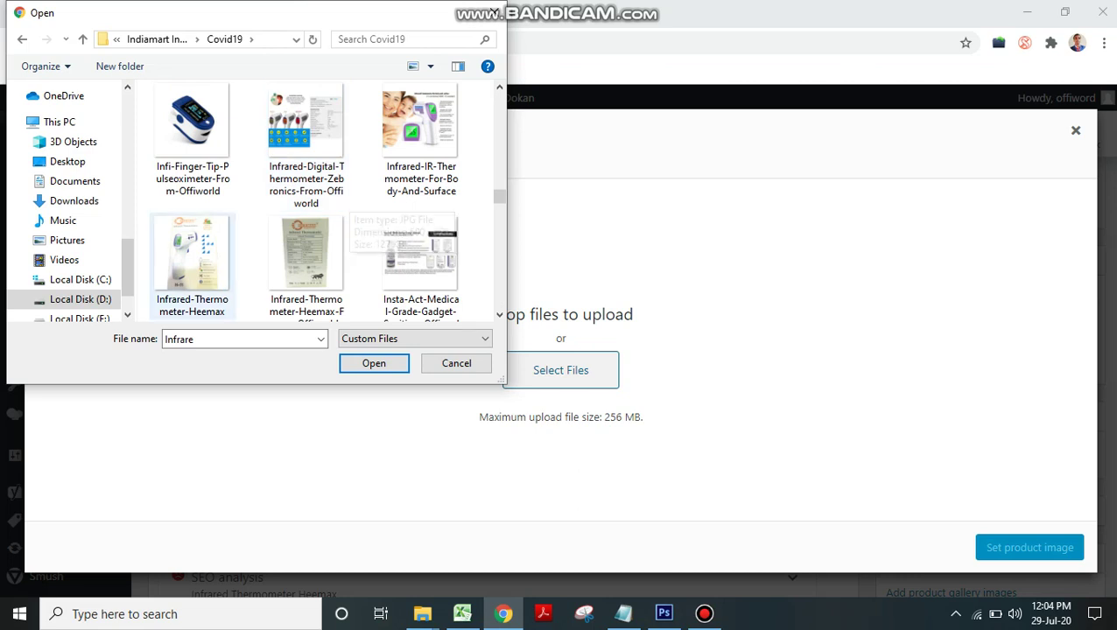
left_click(192, 254)
left_click(374, 364)
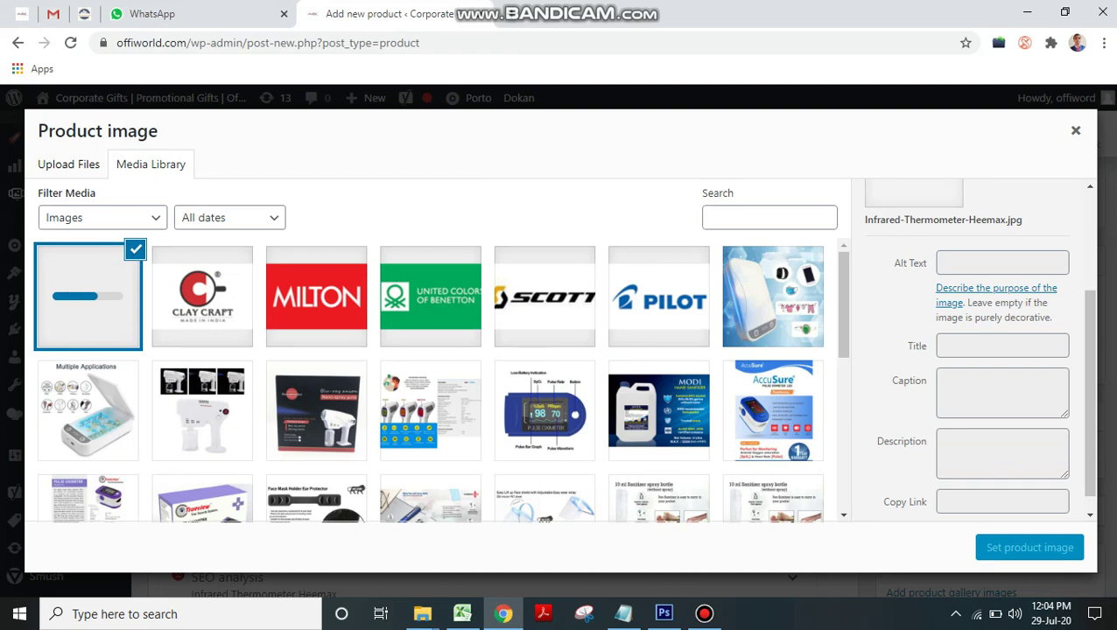
Copy the image title "Infrared-Thermometer-Heemax" into its caption, description and alt text, and set it as the product image
mouse_move(704, 613)
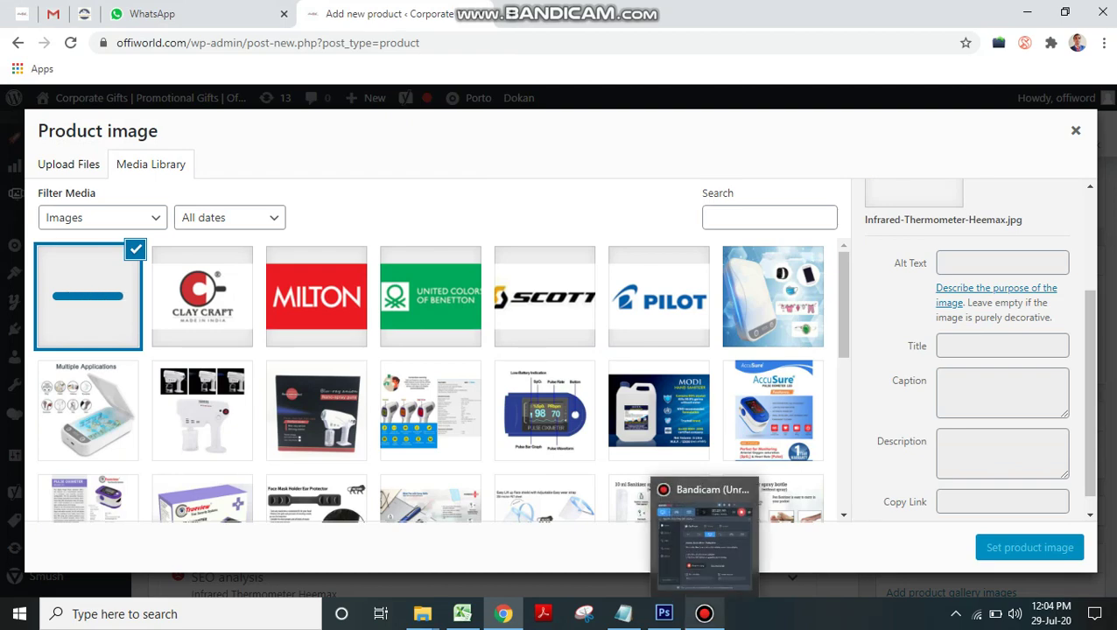
mouse_move(705, 545)
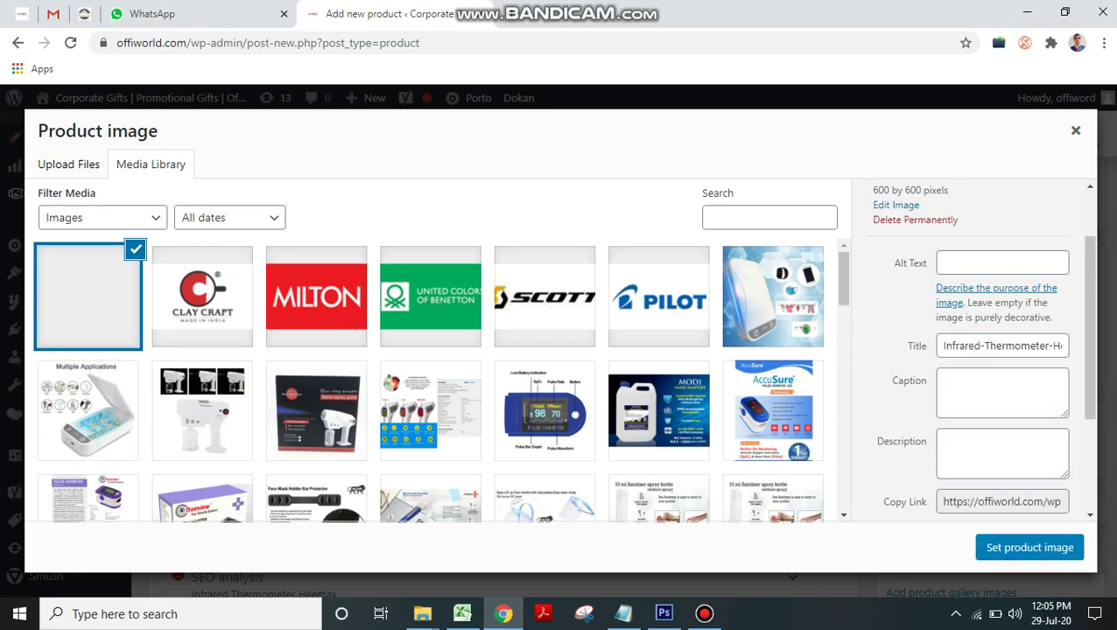
left_click(985, 346)
key("ctrl+a")
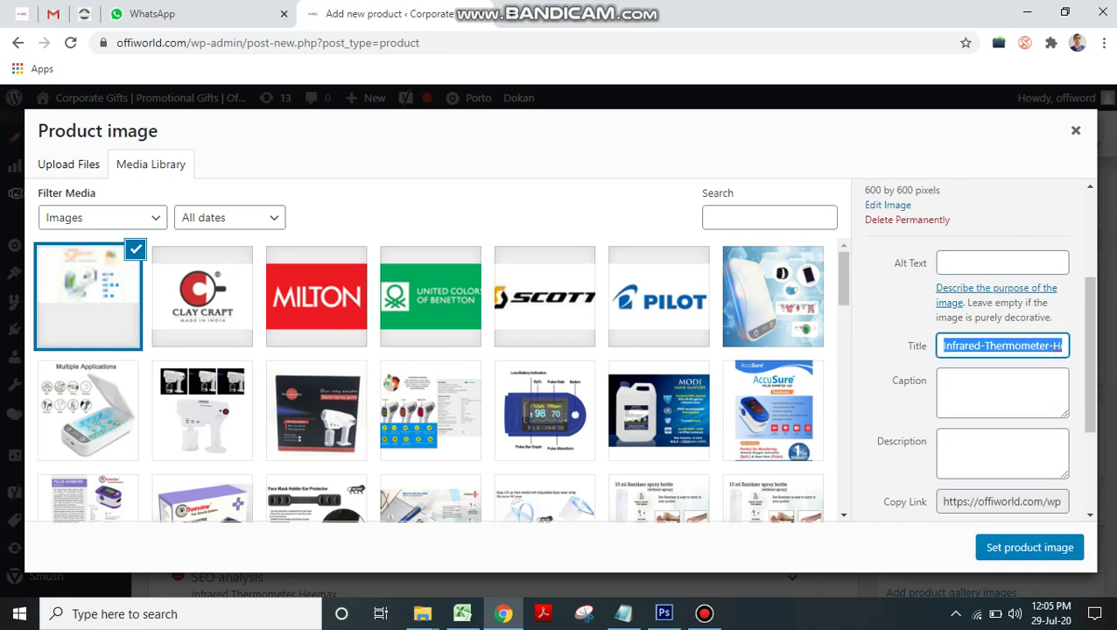
left_click(1003, 392)
type("Infrared-Thermometer-Heemax")
left_click(1003, 453)
type("Infrared-Thermometer-Heemax")
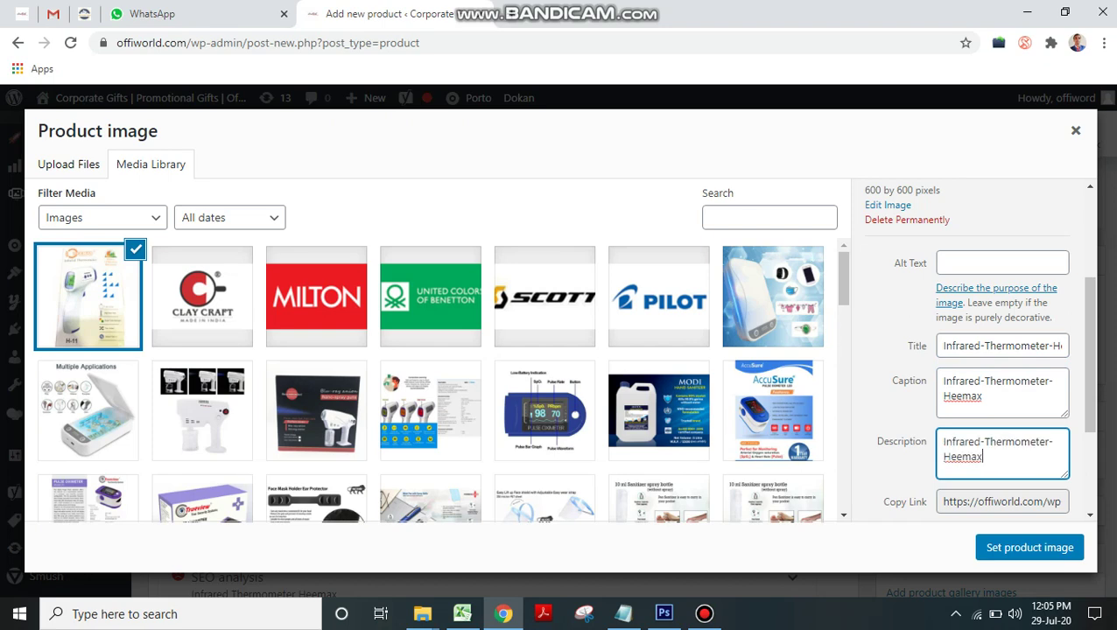
left_click(1002, 263)
key("ctrl+v")
left_click(1029, 548)
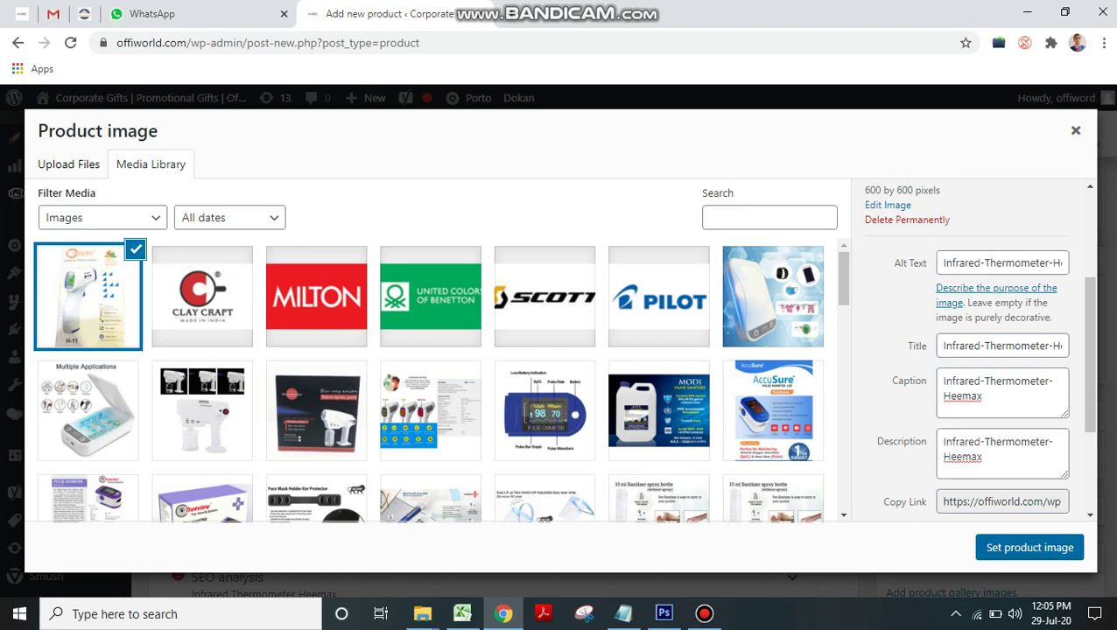
Upload the Infrared-Thermometer-Heemax-From-Offiworld image from the Covid19 folder for the product gallery
scroll(619, 354, "down", 3)
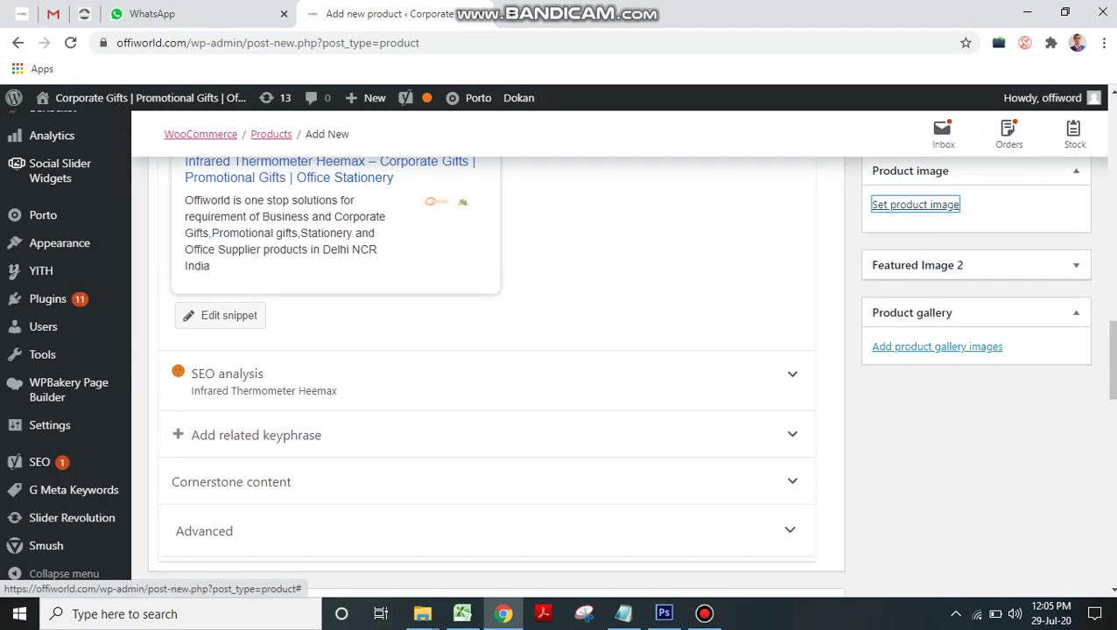
left_click(937, 346)
left_click(69, 164)
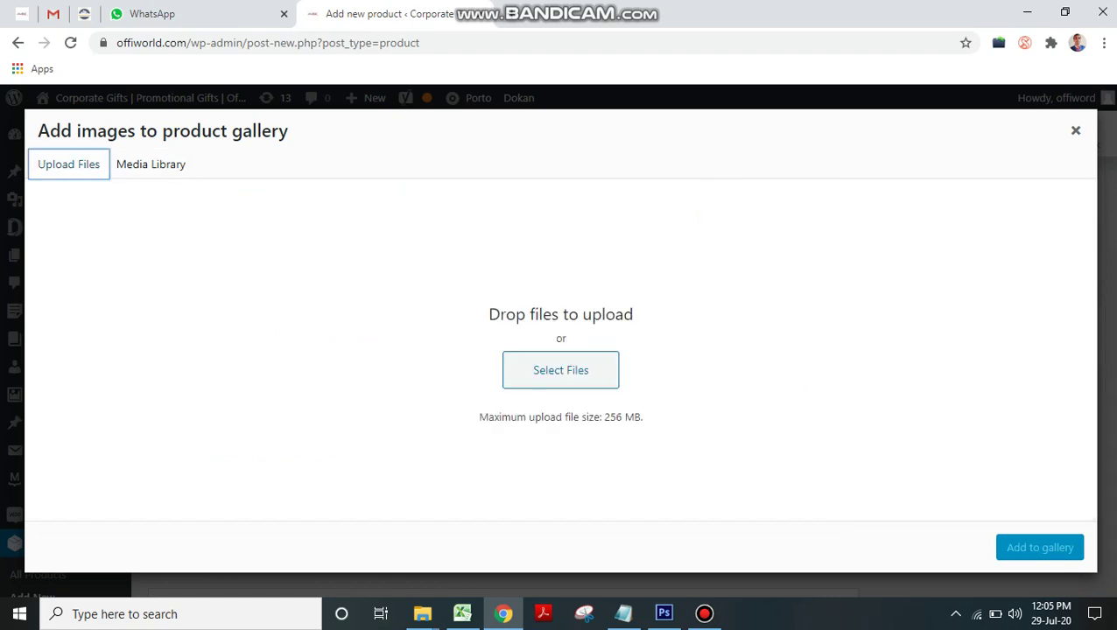
left_click(560, 371)
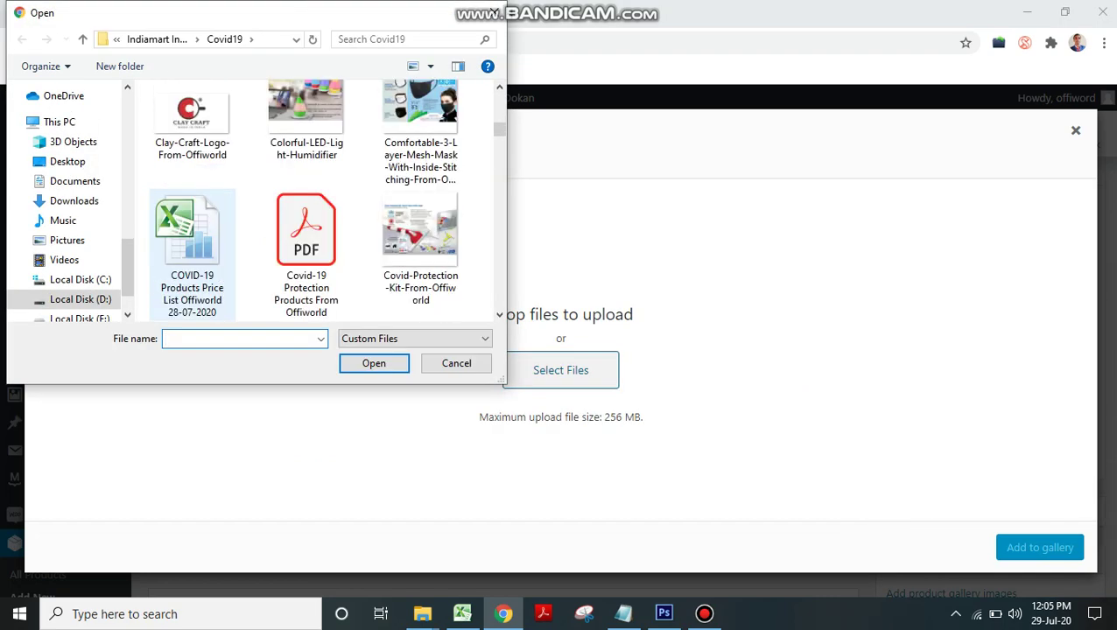
scroll(193, 254, "down", 1)
scroll(306, 245, "down", 1)
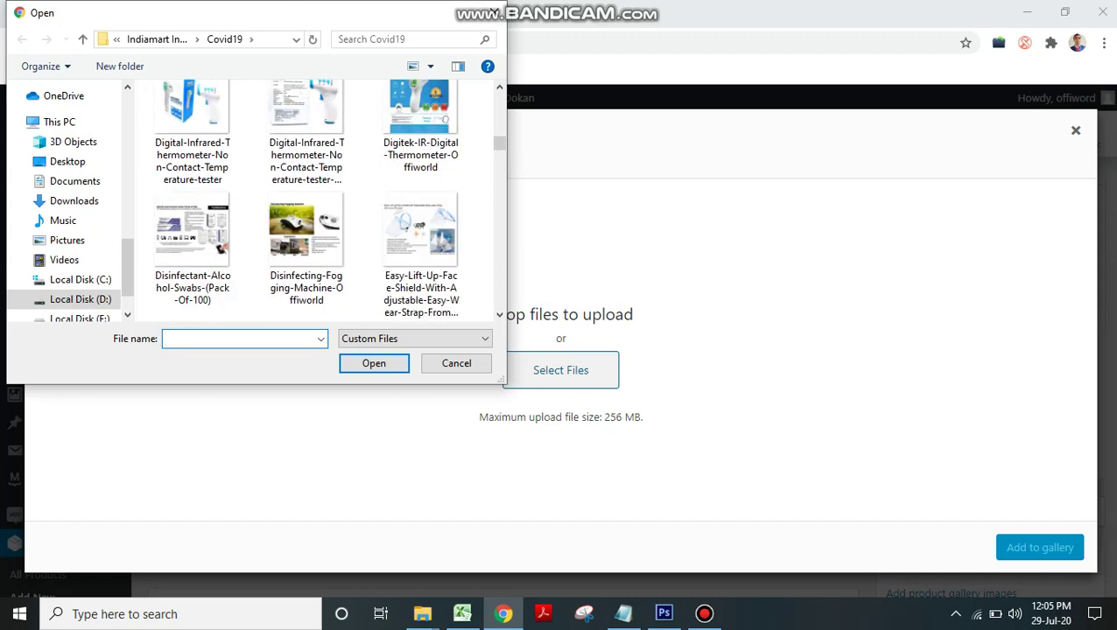
scroll(306, 245, "down", 2)
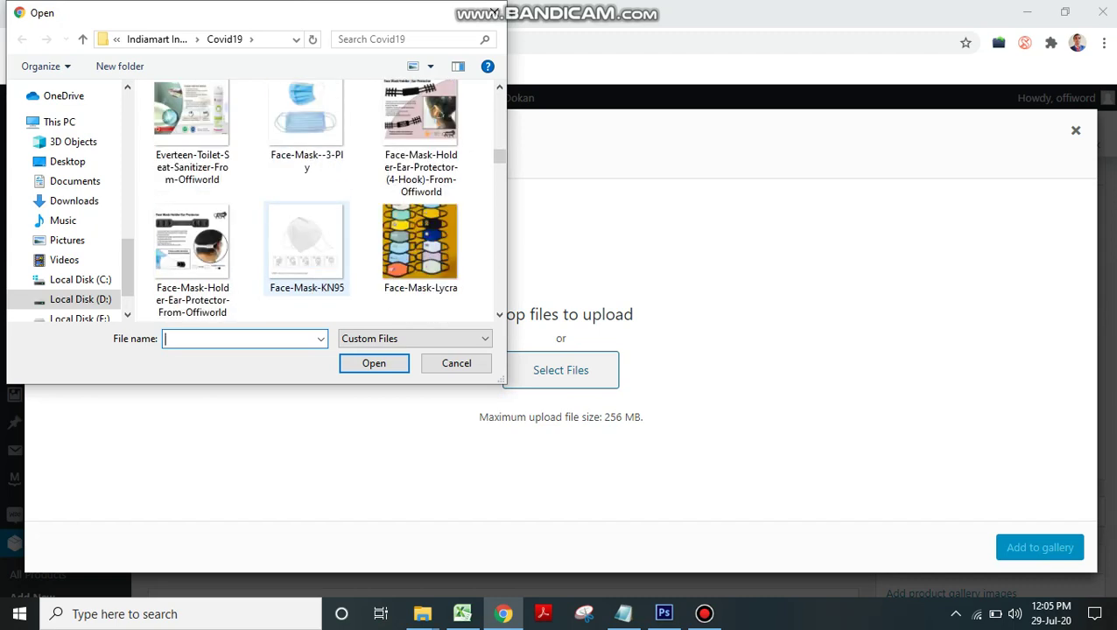
scroll(306, 249, "down", 2)
scroll(307, 249, "down", 2)
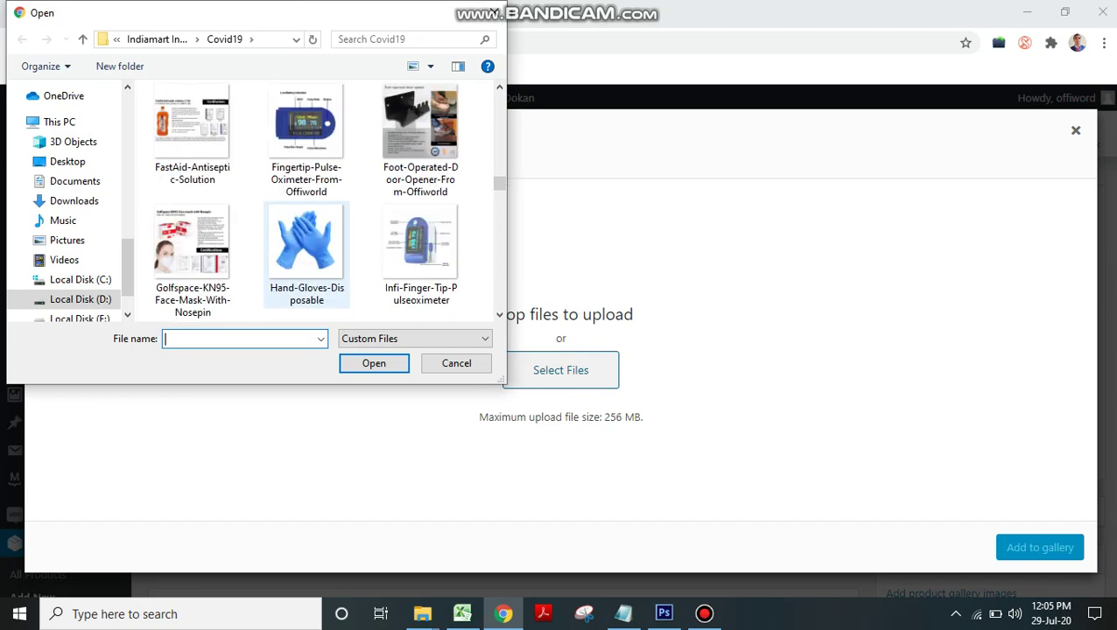
scroll(307, 249, "down", 2)
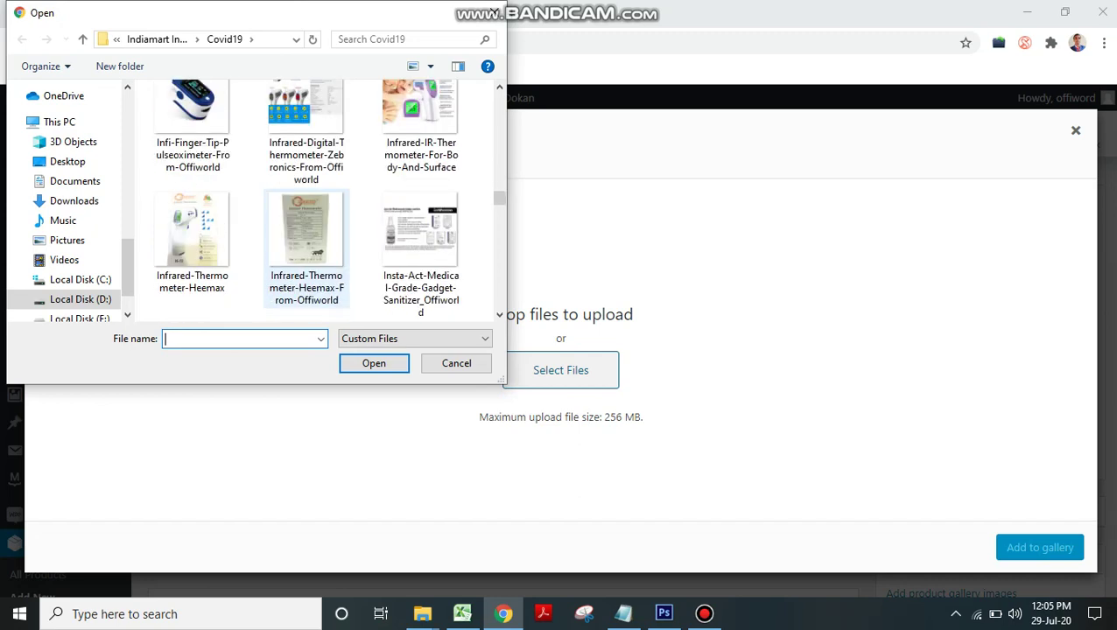
double_click(307, 245)
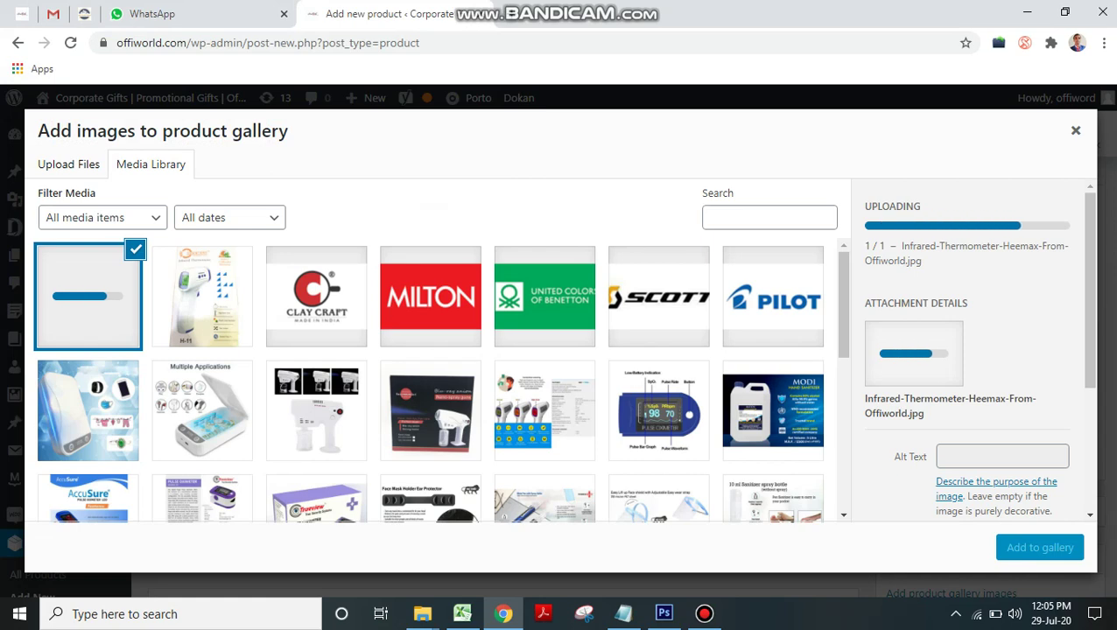
Copy the image title "Infrared-Thermometer-Heemax-From-Offiworld" into its alt text, caption and description, and add it to the product gallery
scroll(989, 408, "down", 1)
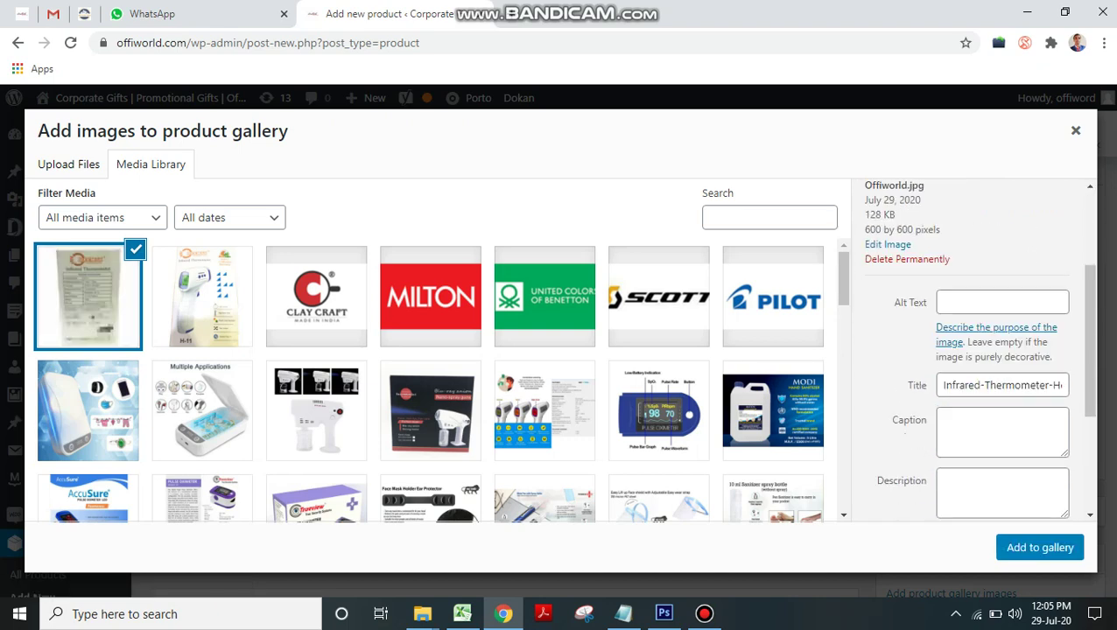
left_click(971, 386)
key("ctrl+a")
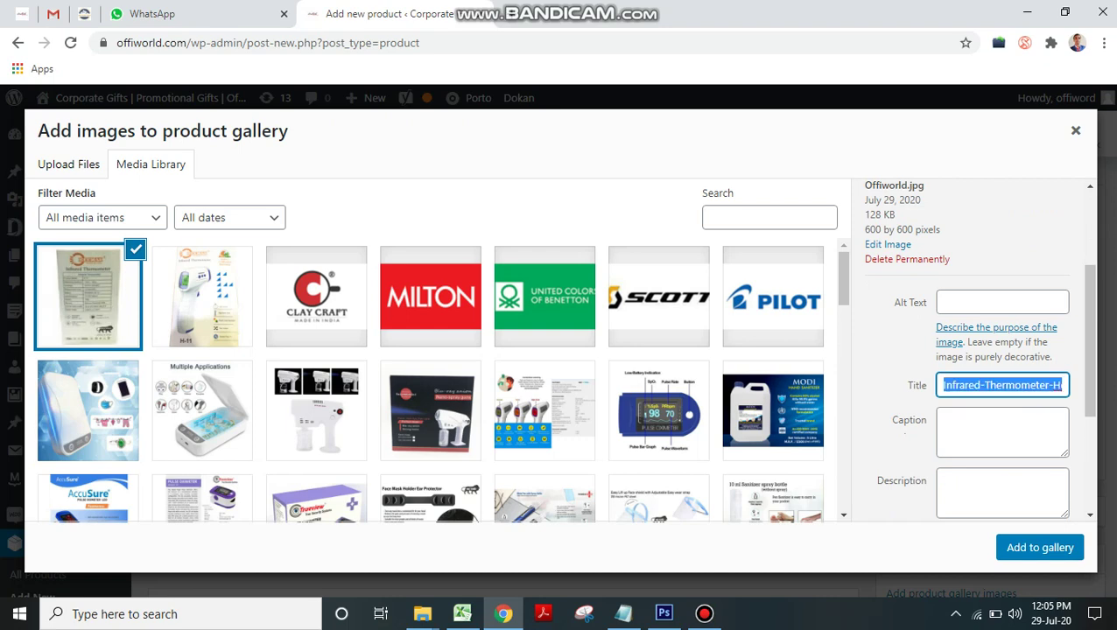
key("ctrl+c")
left_click(1003, 302)
key("ctrl+v")
left_click(1003, 431)
key("ctrl+v")
left_click(1003, 492)
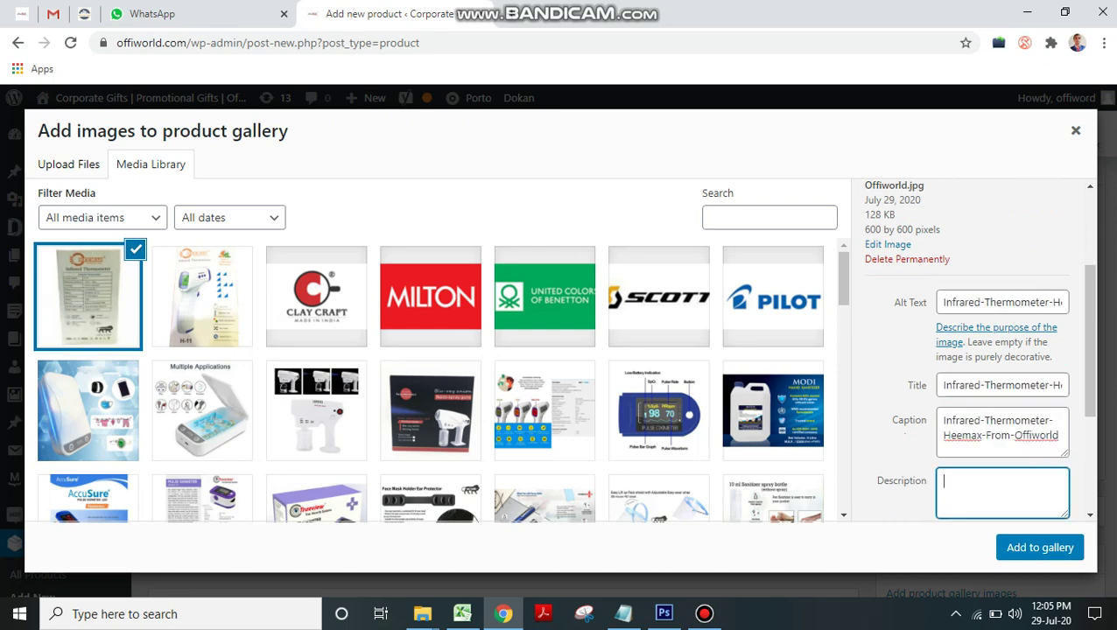
key("ctrl+v")
left_click(1041, 547)
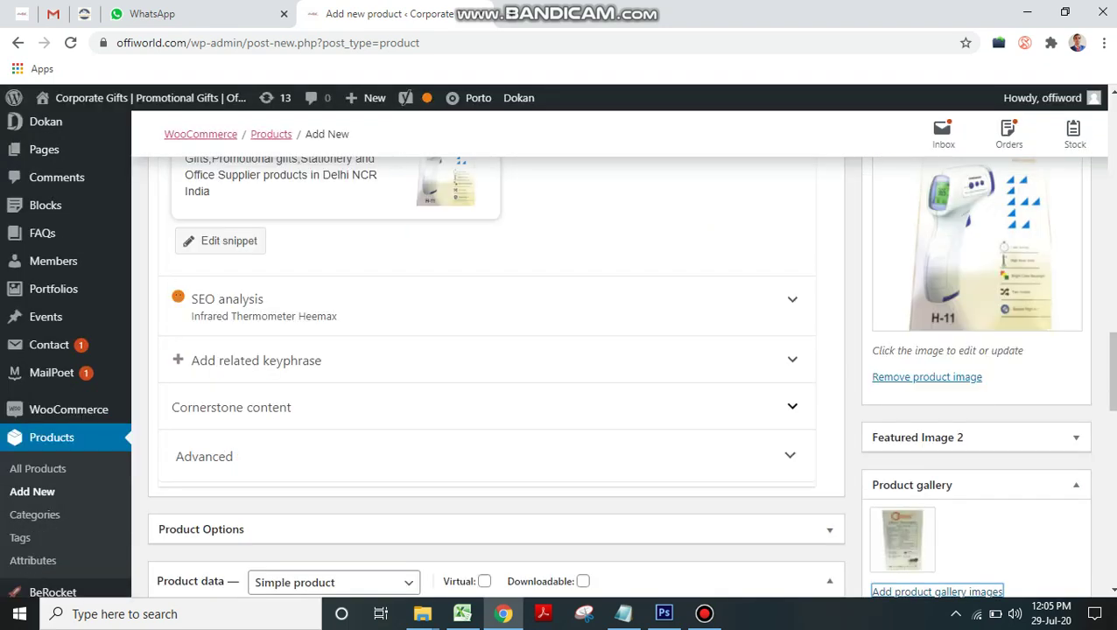
Set the product's tax class to 18%
scroll(496, 368, "down", 5)
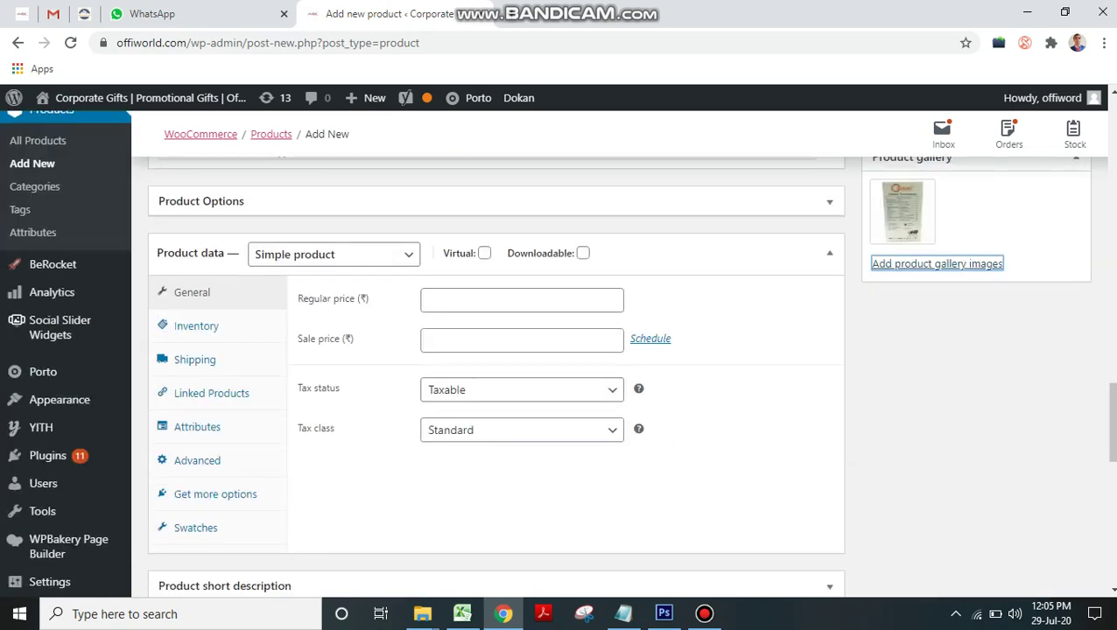
left_click(521, 430)
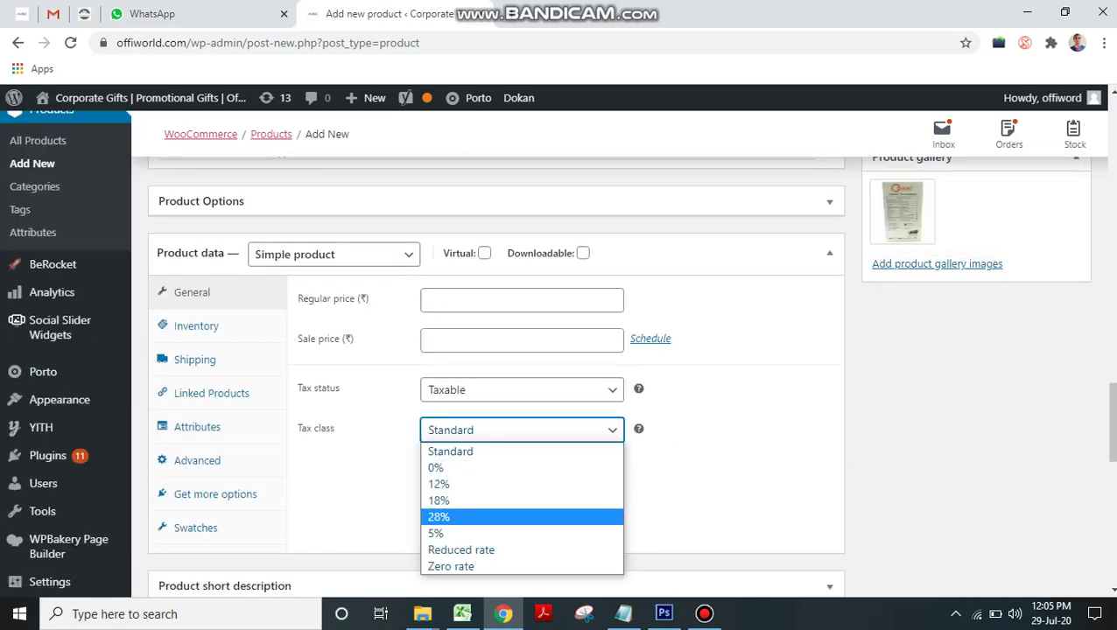
left_click(438, 500)
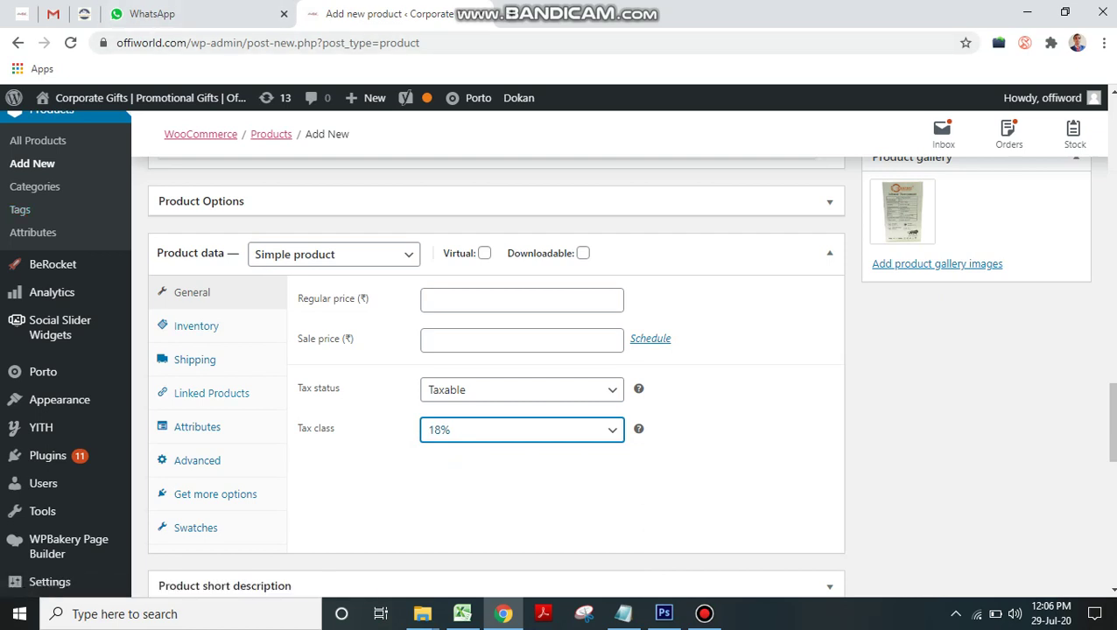
Check the product's inventory settings and publish the product
left_click(196, 326)
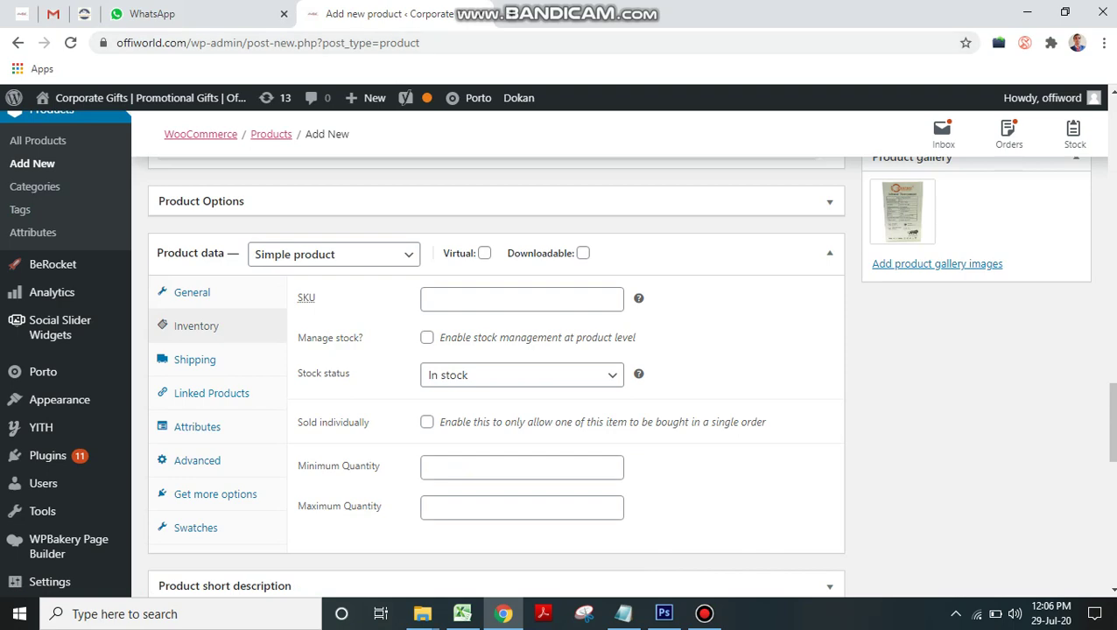
scroll(496, 350, "down", 10)
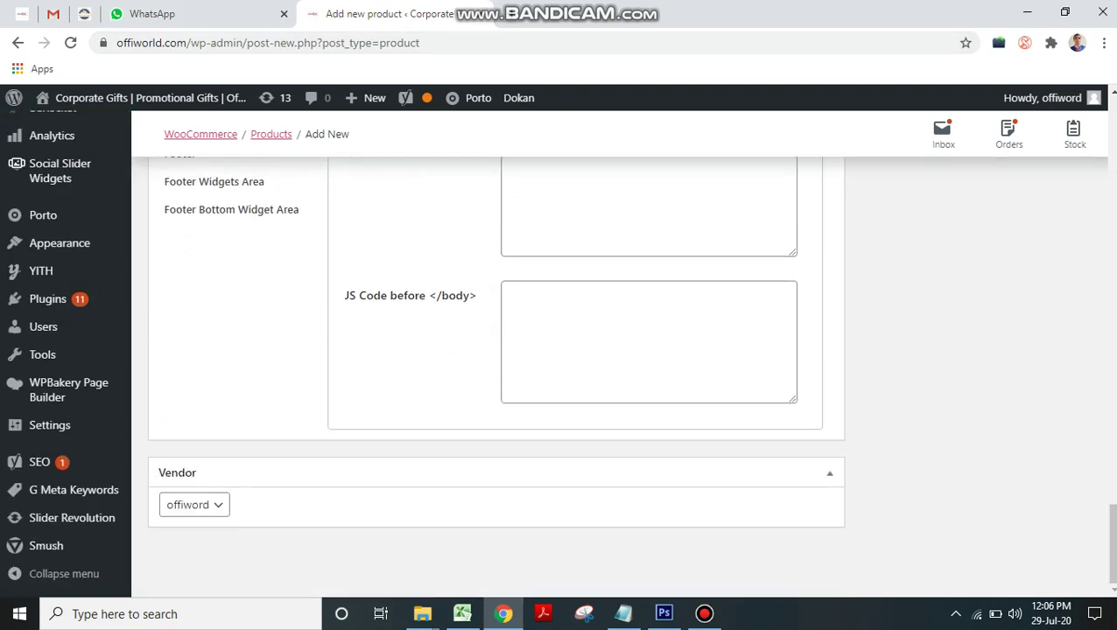
scroll(496, 350, "up", 15)
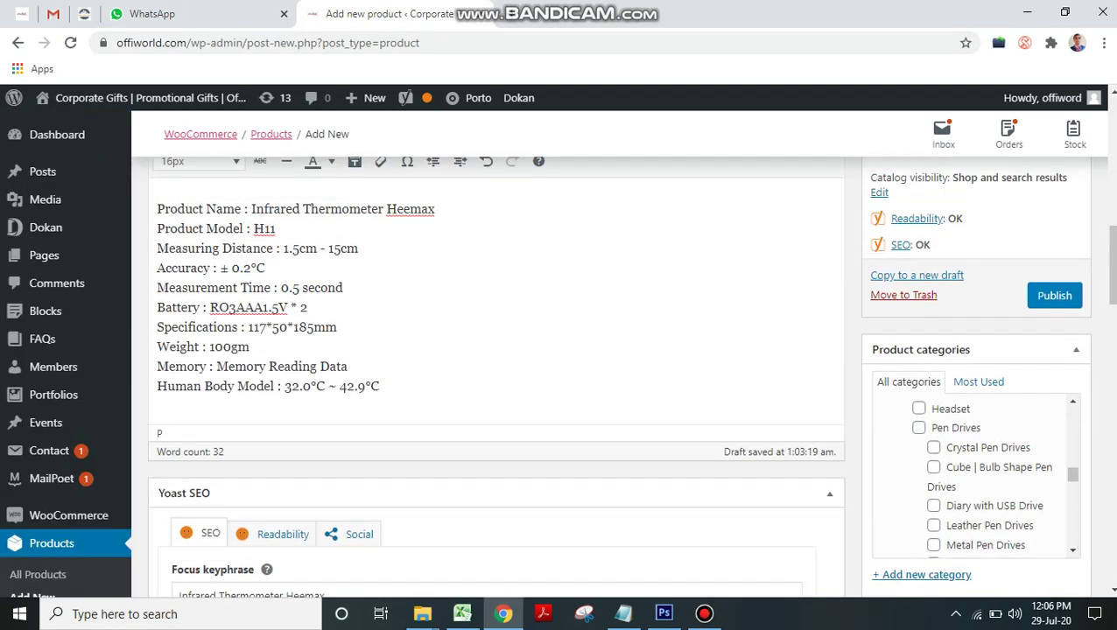
left_click(1037, 296)
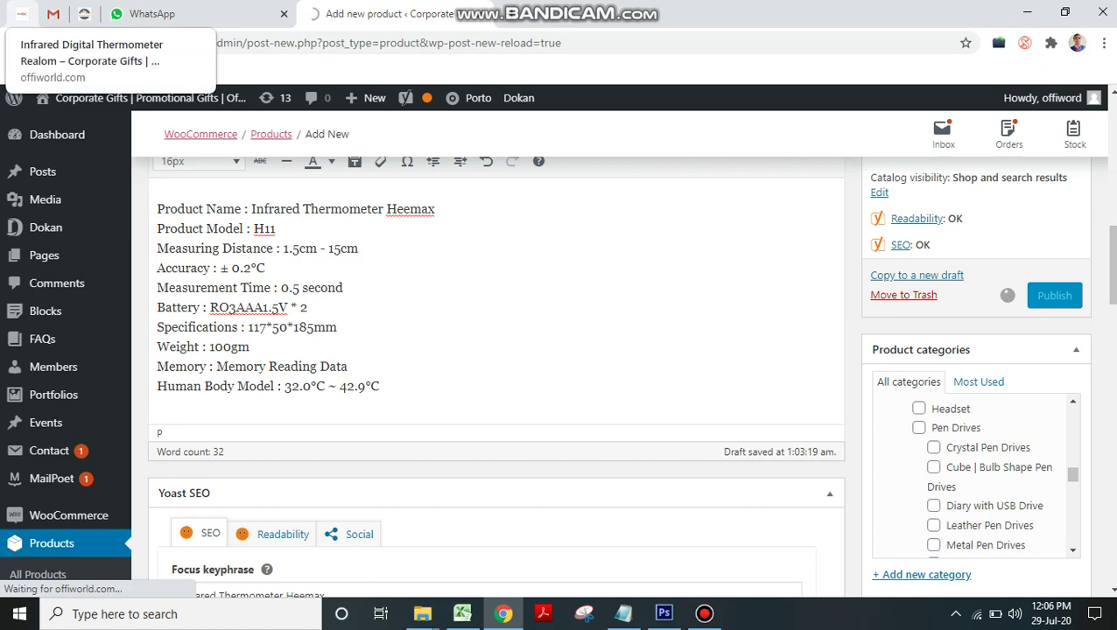
View the Infrared Thermometer Heemax product page on the storefront through the IR Thermometer category of Covid-19 Protection Products
left_click(21, 13)
left_click(17, 43)
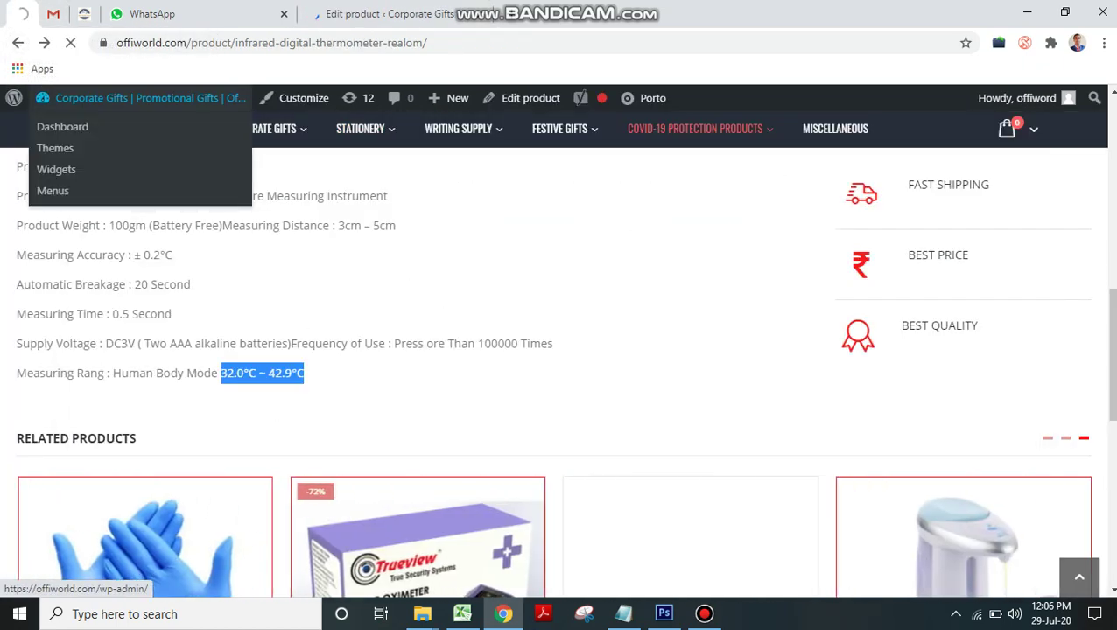
left_click(13, 98)
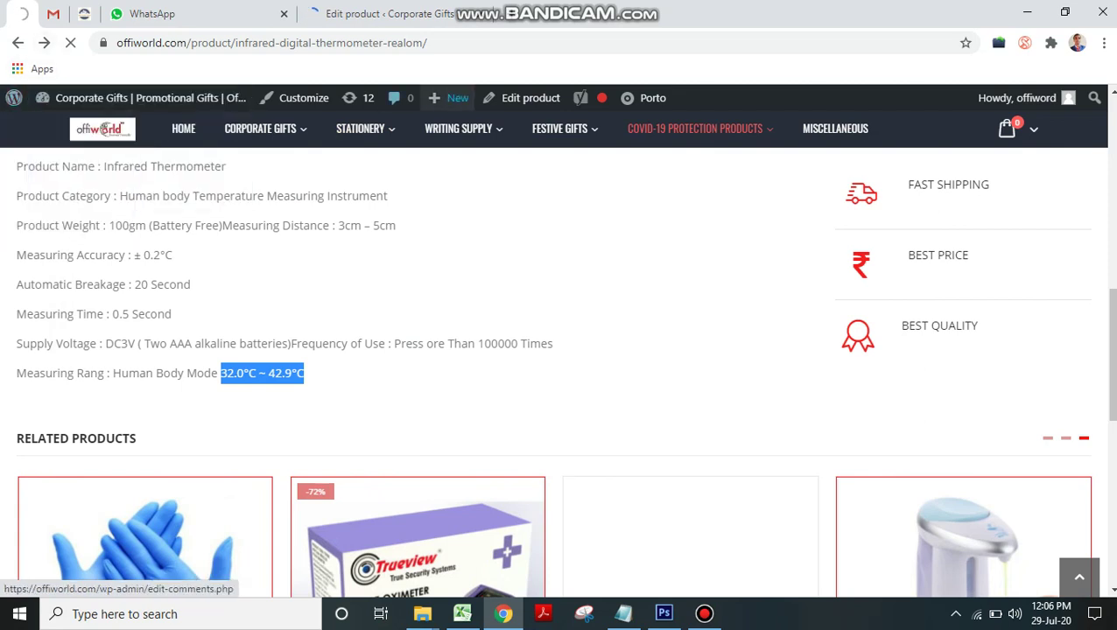
mouse_move(695, 129)
left_click(759, 198)
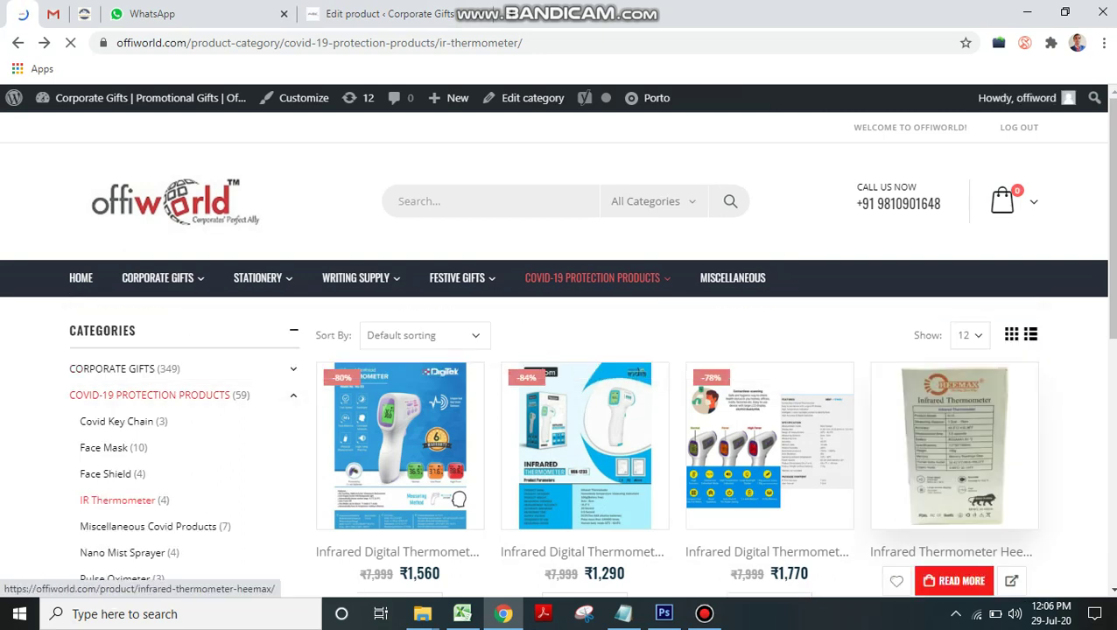
left_click(954, 447)
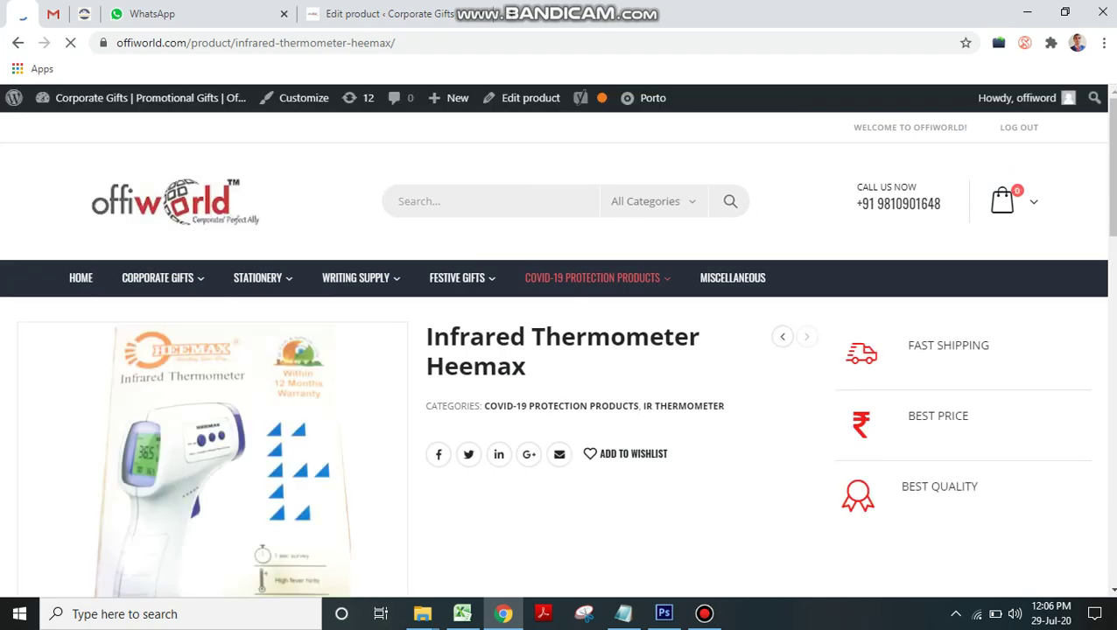
key("alt+Tab")
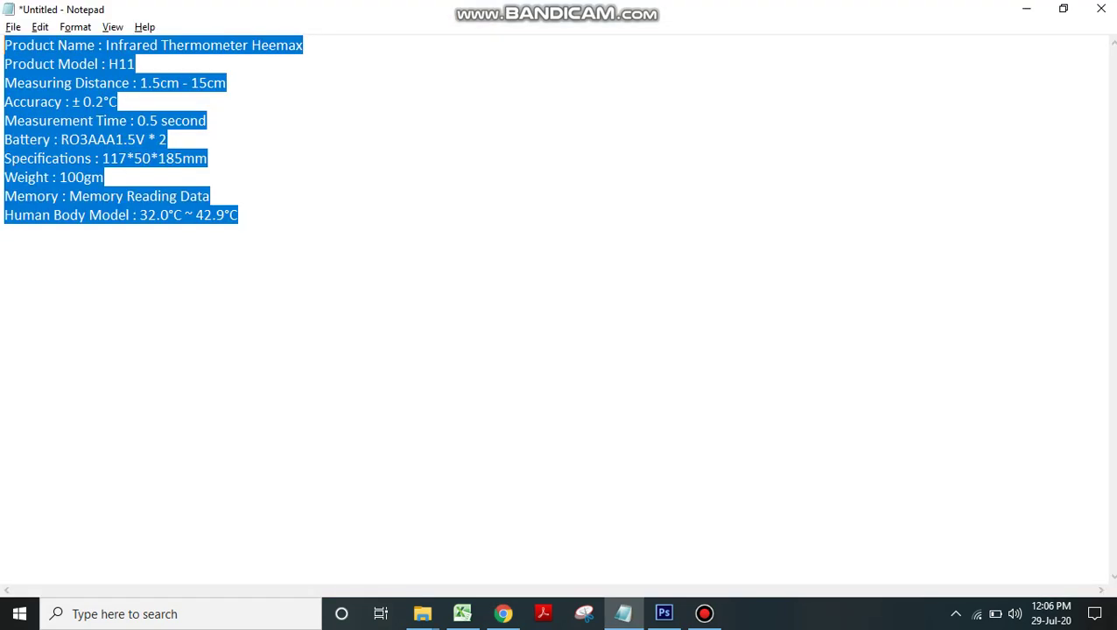
key("alt+Tab")
left_click(704, 614)
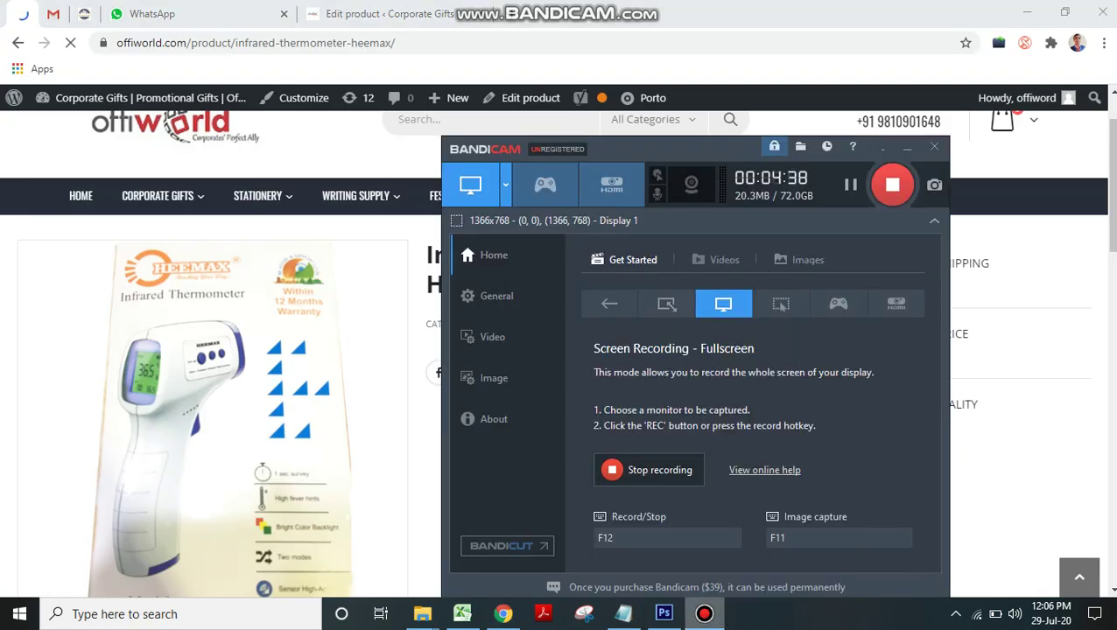